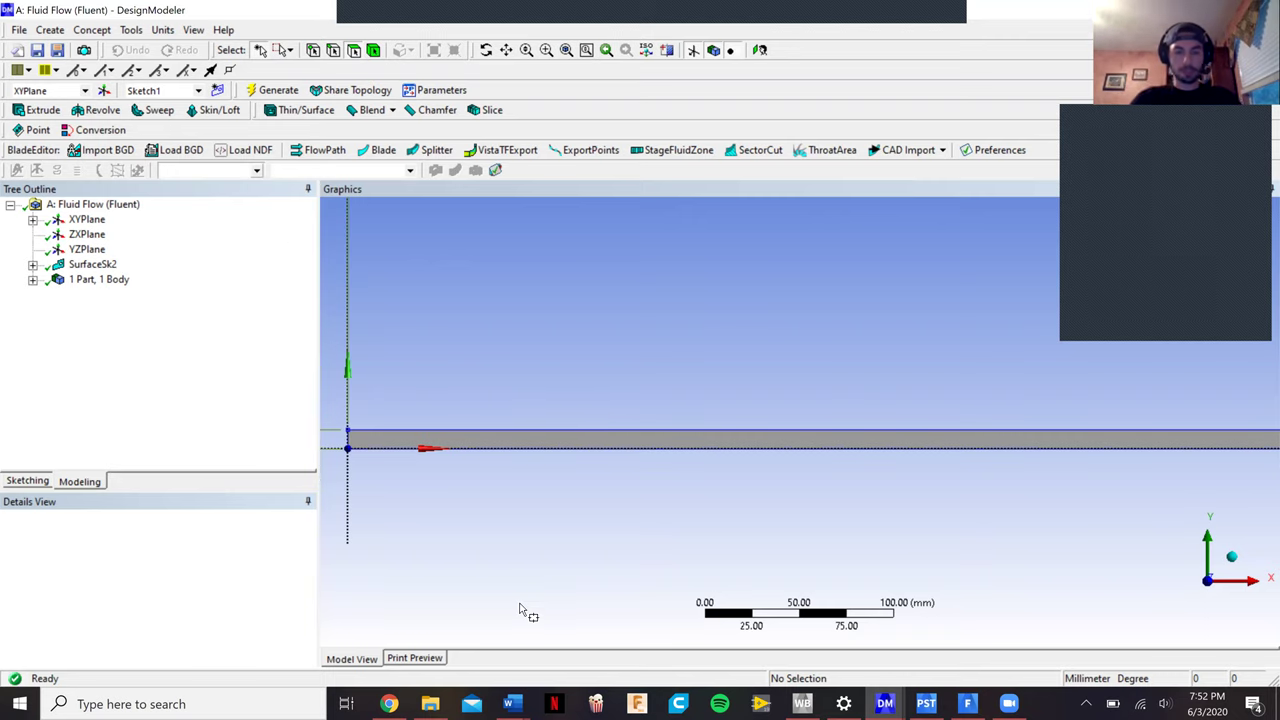
Glance over the Workbench project schematic and return to the DesignModeler geometry window
click(802, 703)
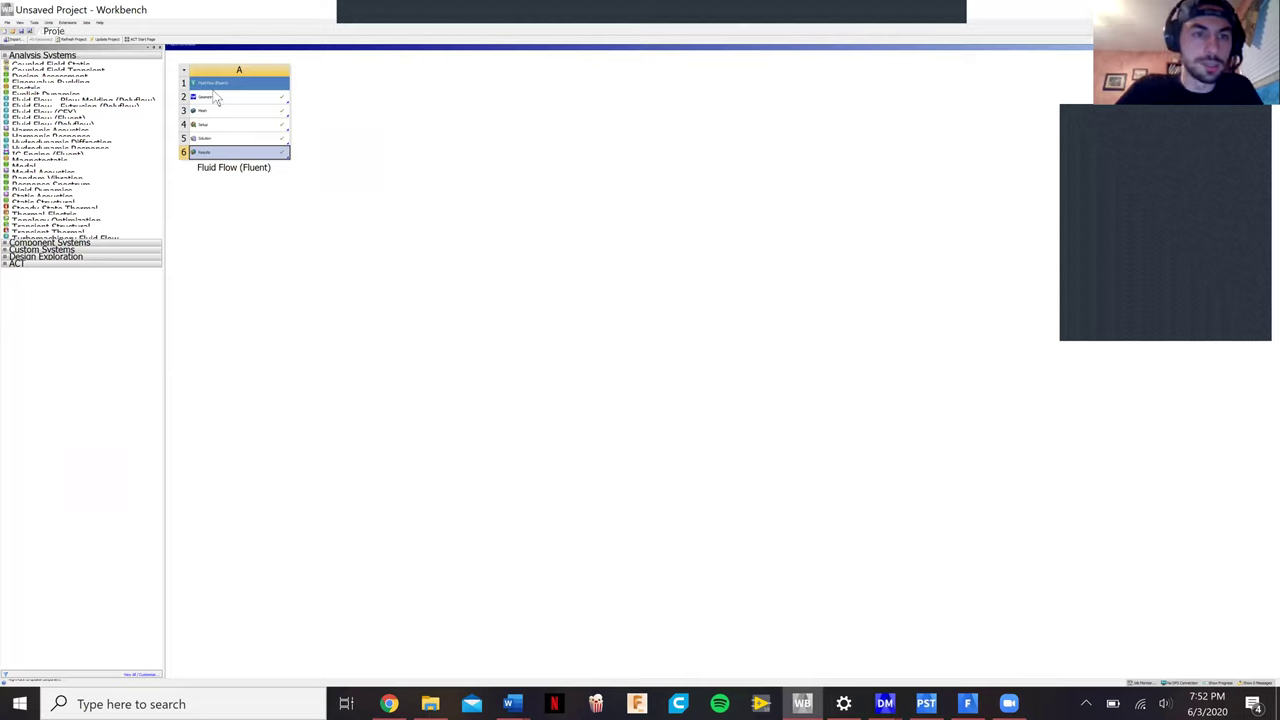
click(885, 703)
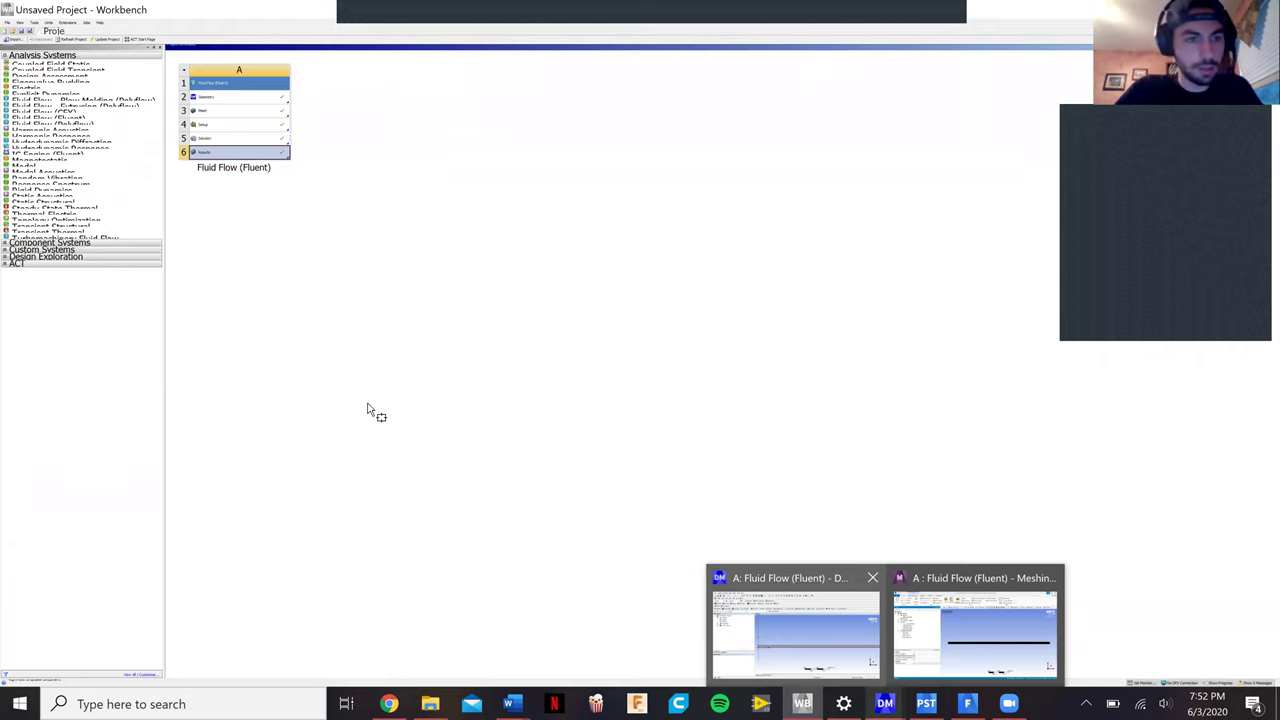
key(alt+Tab)
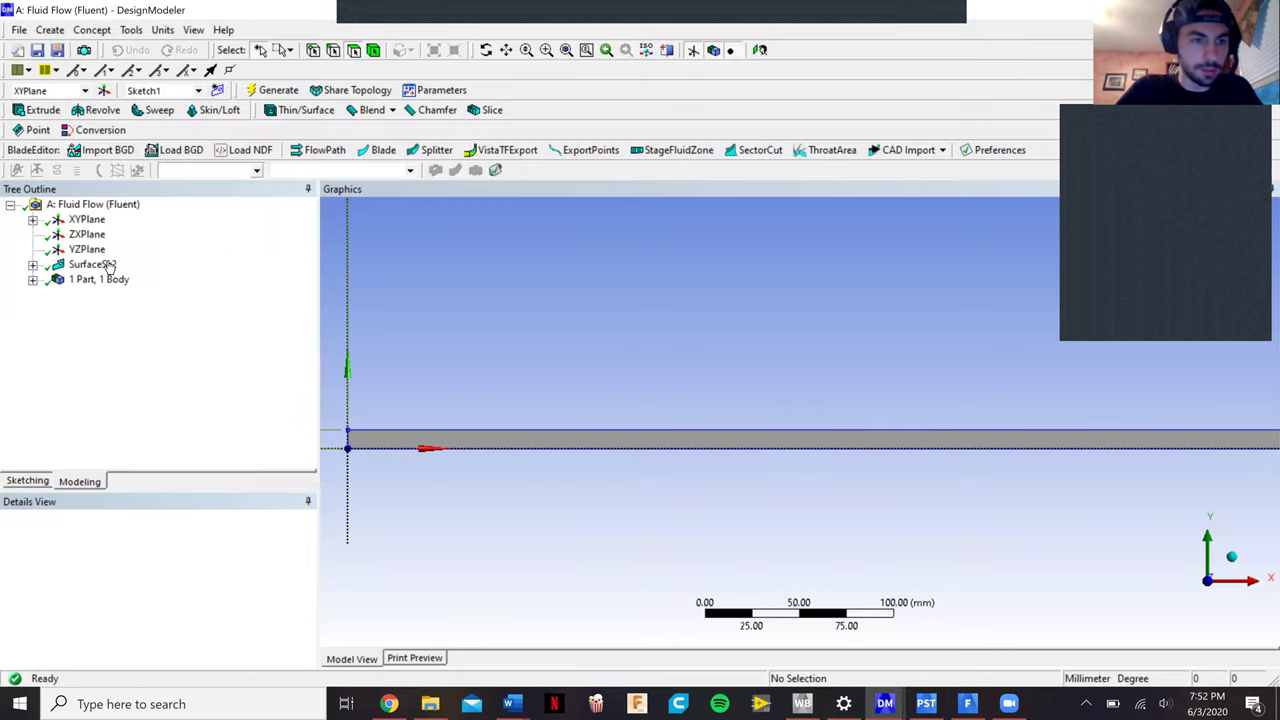
Review the Sketch1 dimensions and the concept surface commands in DesignModeler without changing anything
click(40, 484)
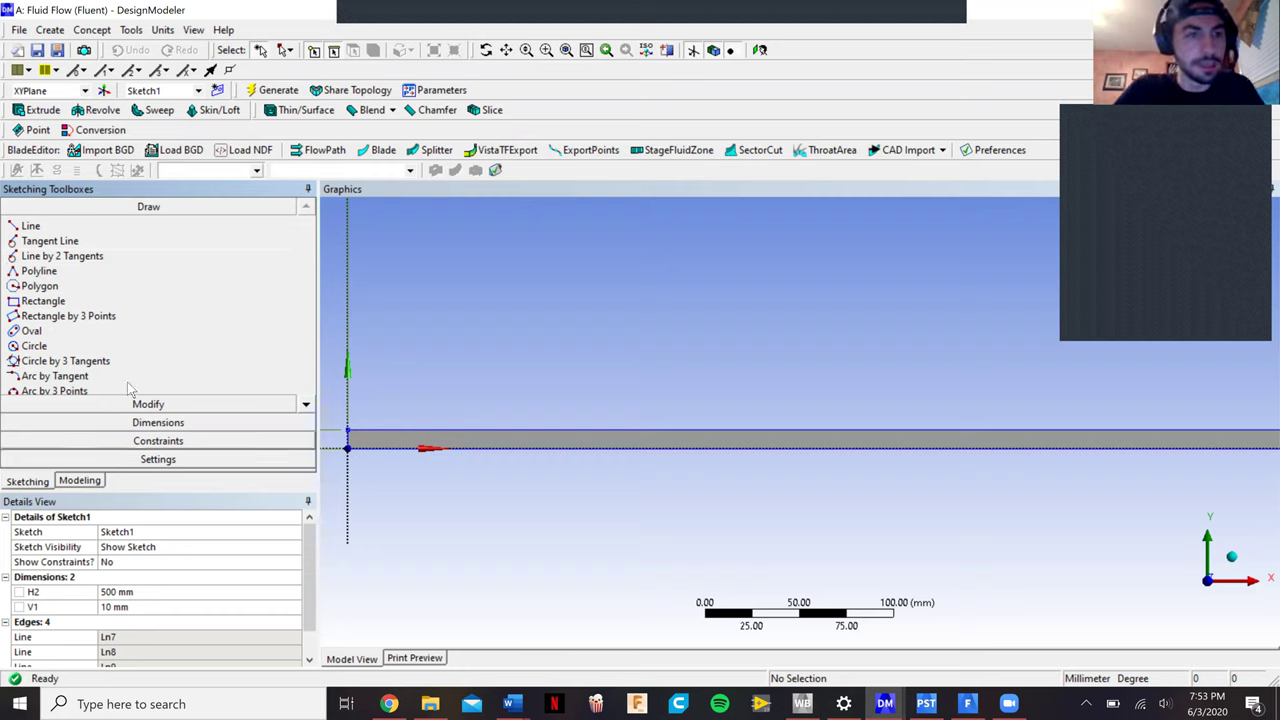
click(78, 481)
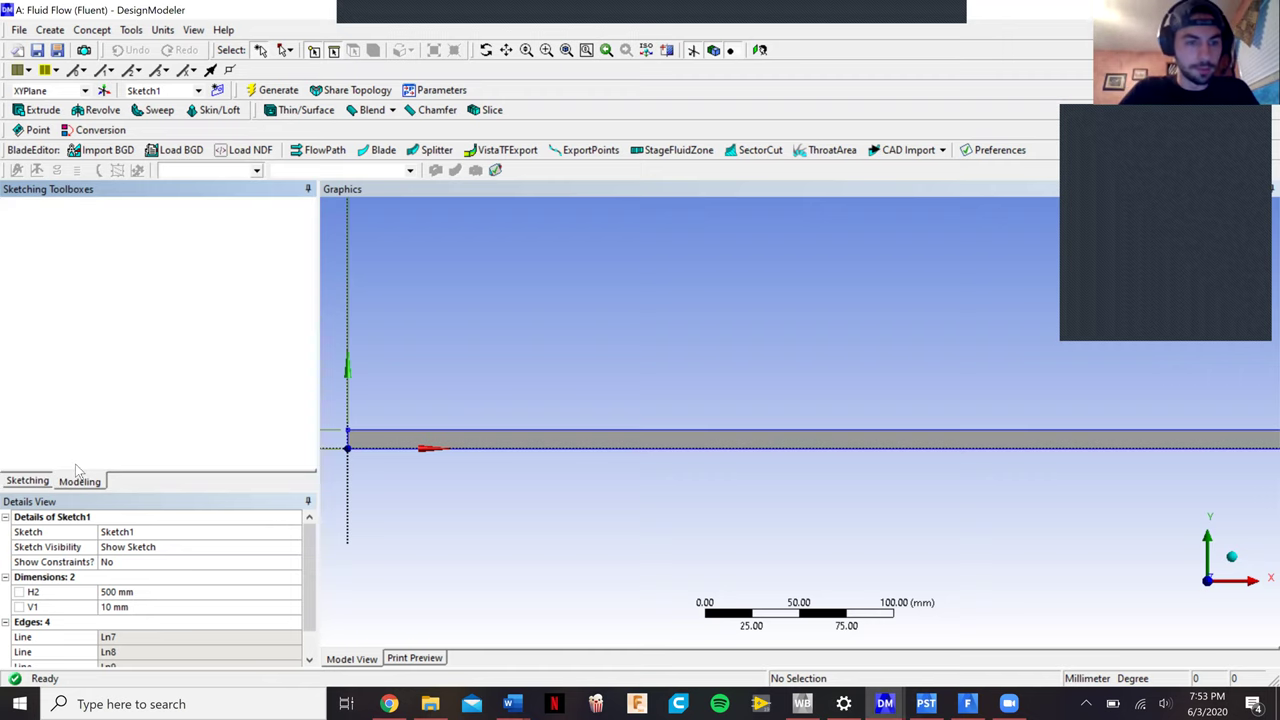
click(91, 32)
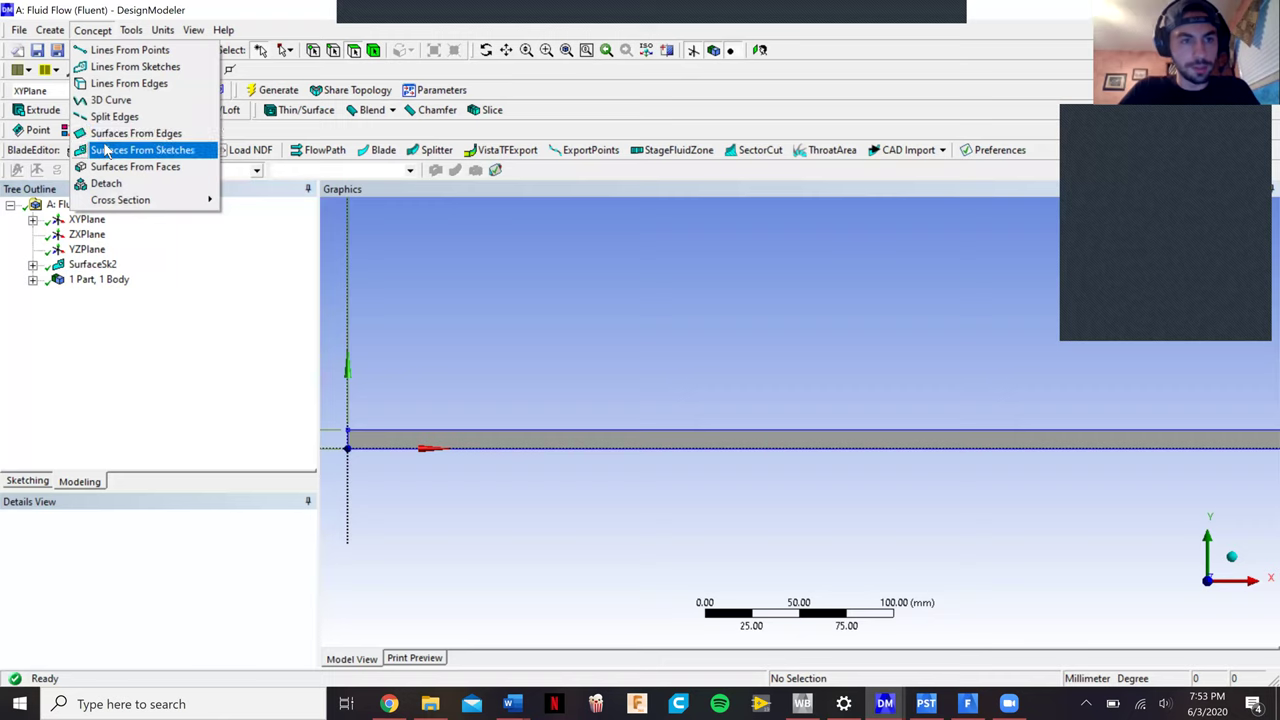
click(146, 417)
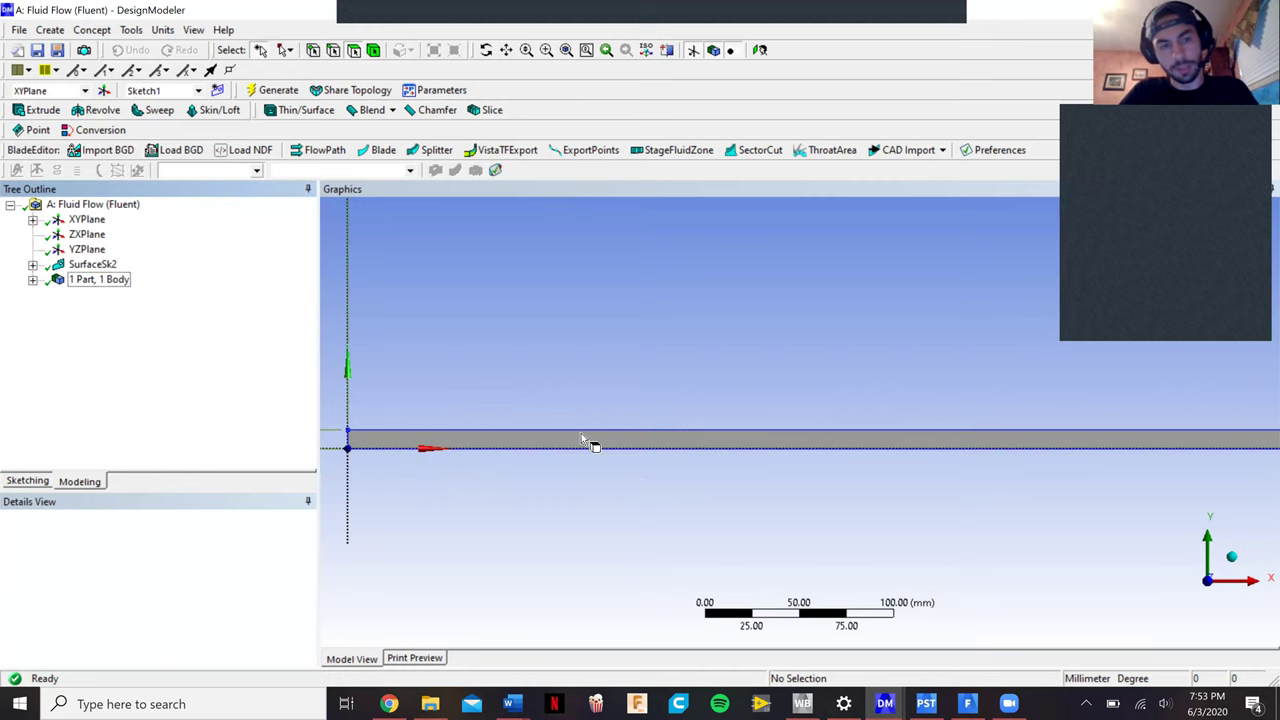
In ANSYS Meshing, inspect Edge Sizing (150 divisions) and Edge Sizing 2 (300 divisions)
click(885, 703)
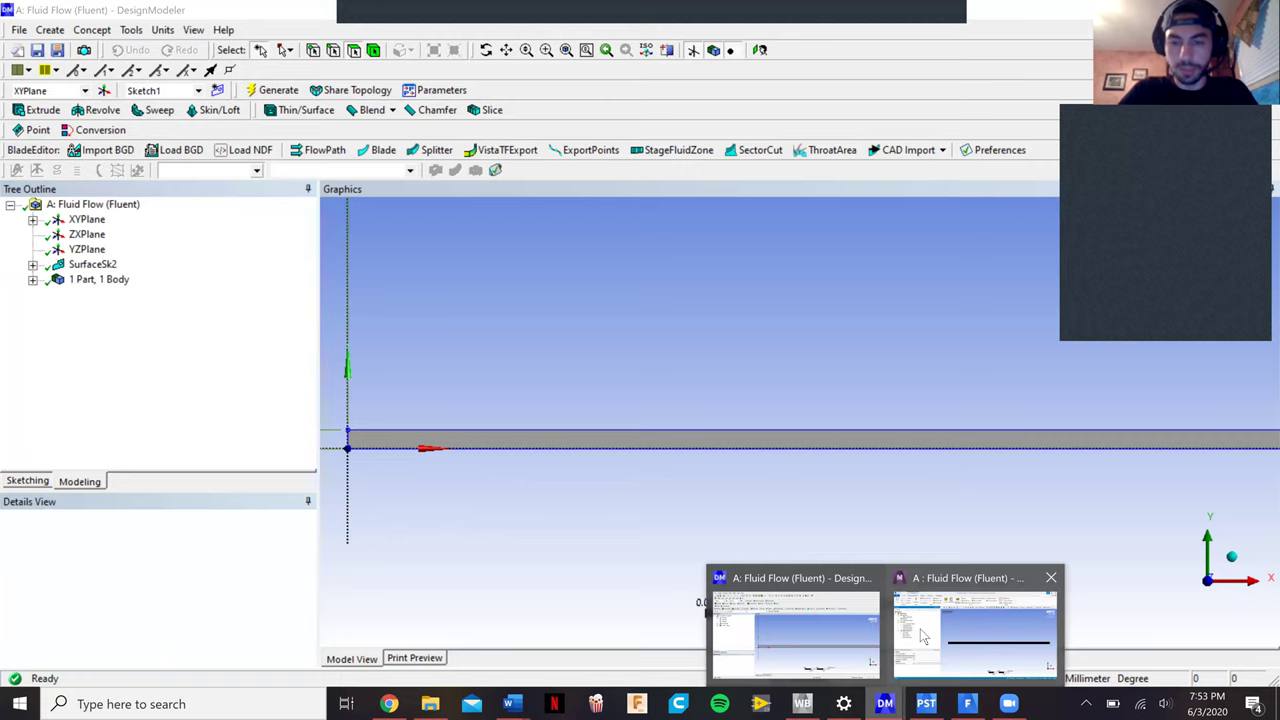
click(922, 636)
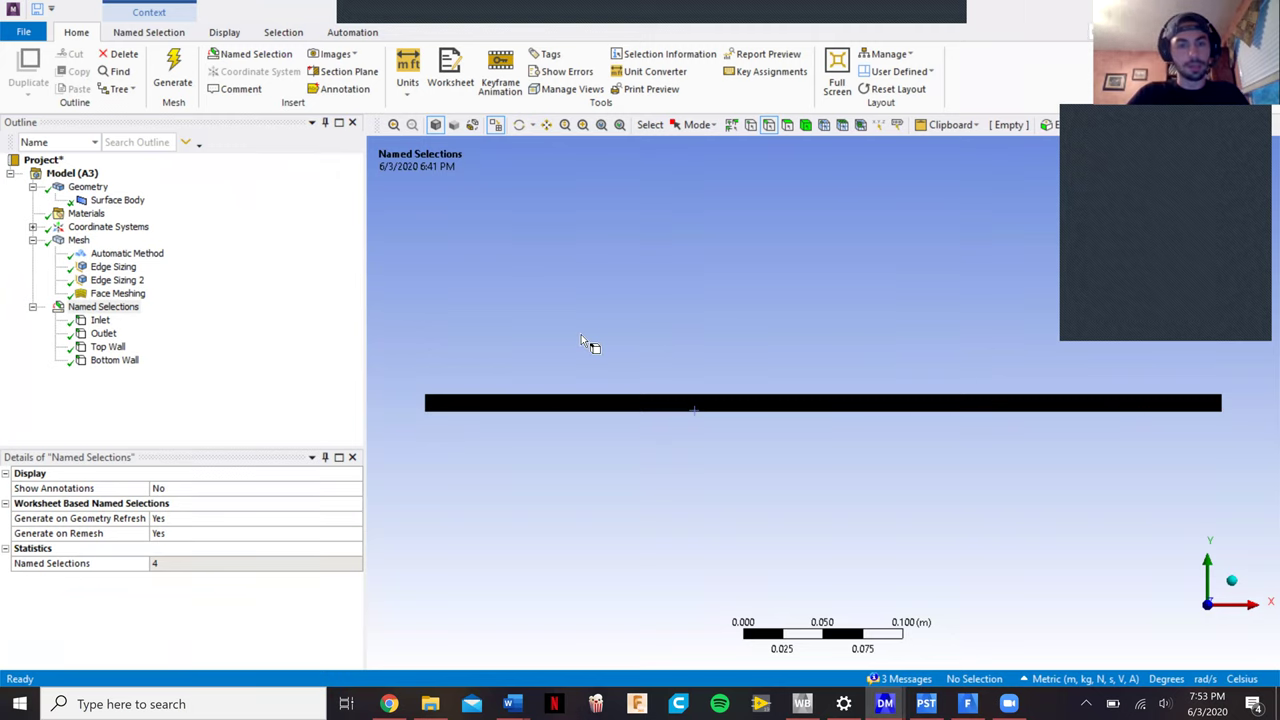
click(113, 266)
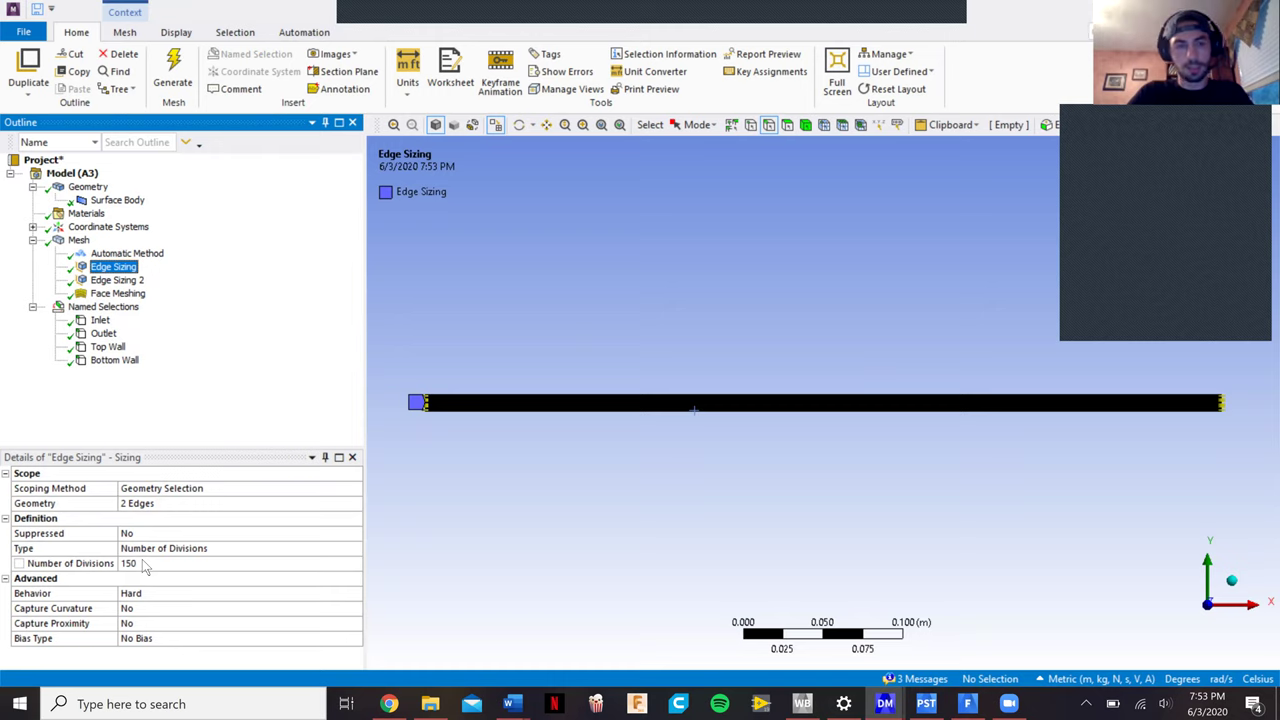
click(110, 280)
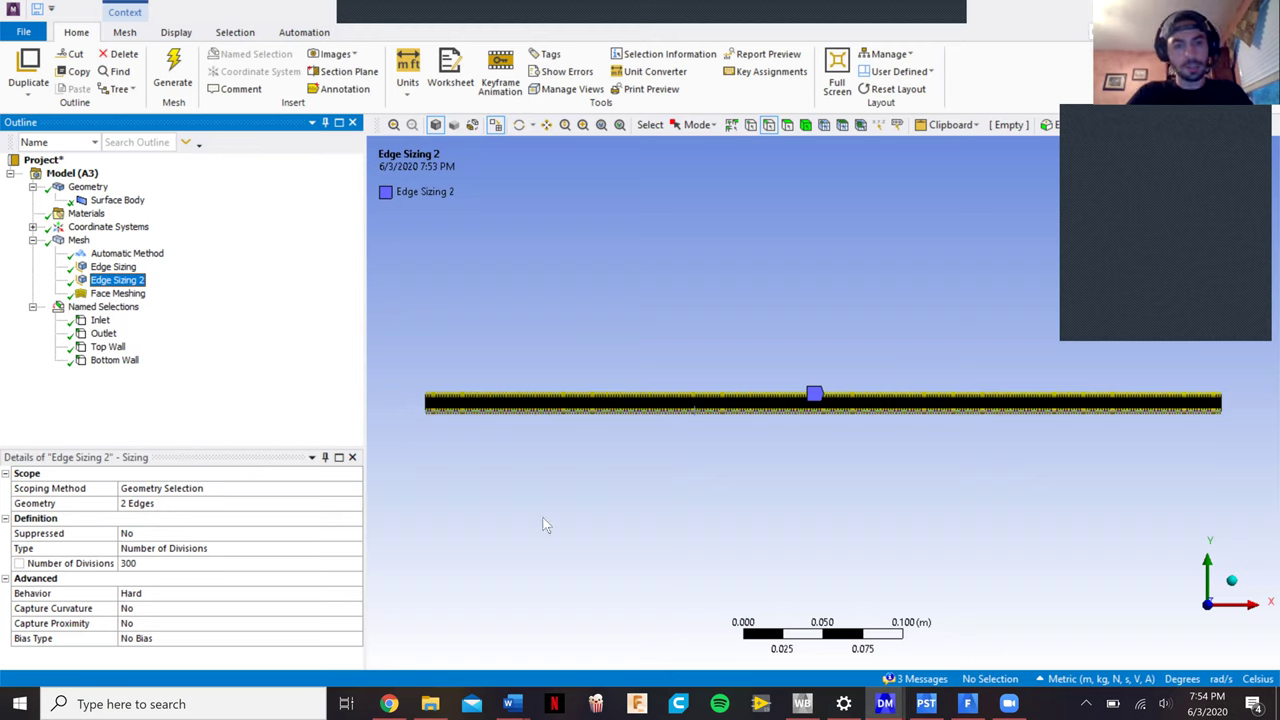
Zoom in on the channel's mapped quadrilateral face mesh, then switch through CFD-Post to Fluent
click(117, 293)
scroll(808, 430, up, 5)
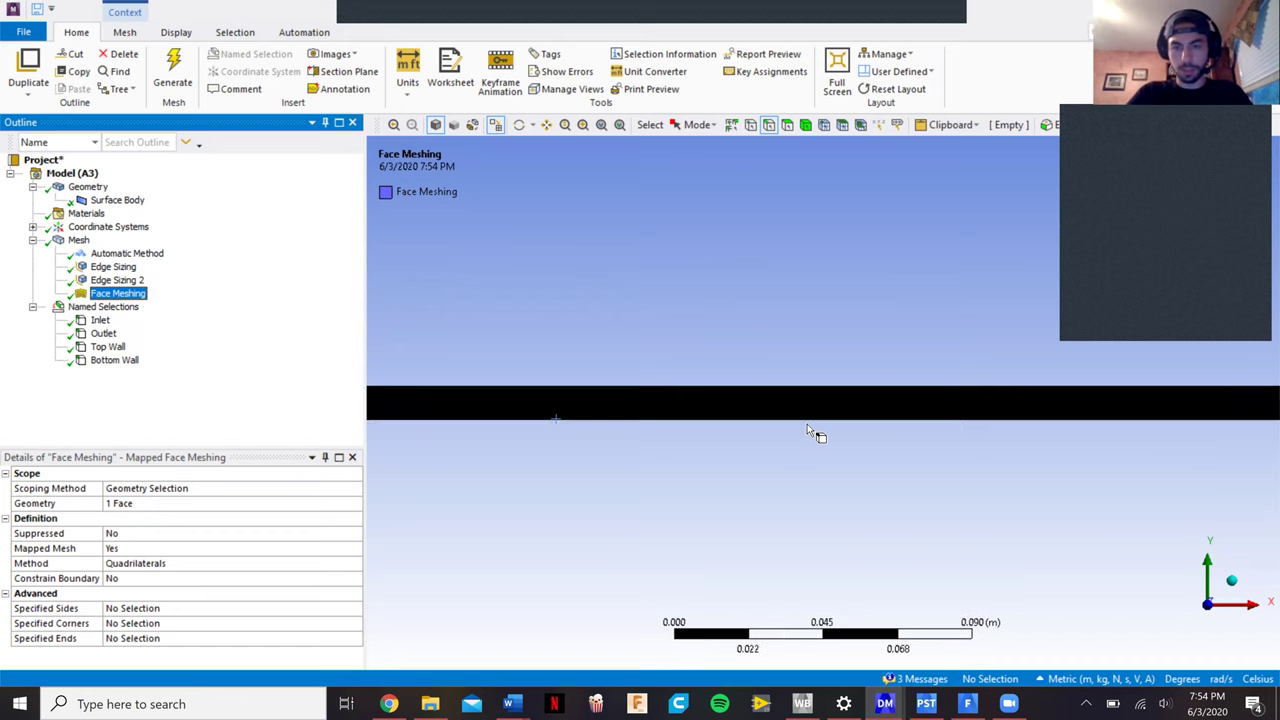
scroll(808, 428, up, 2)
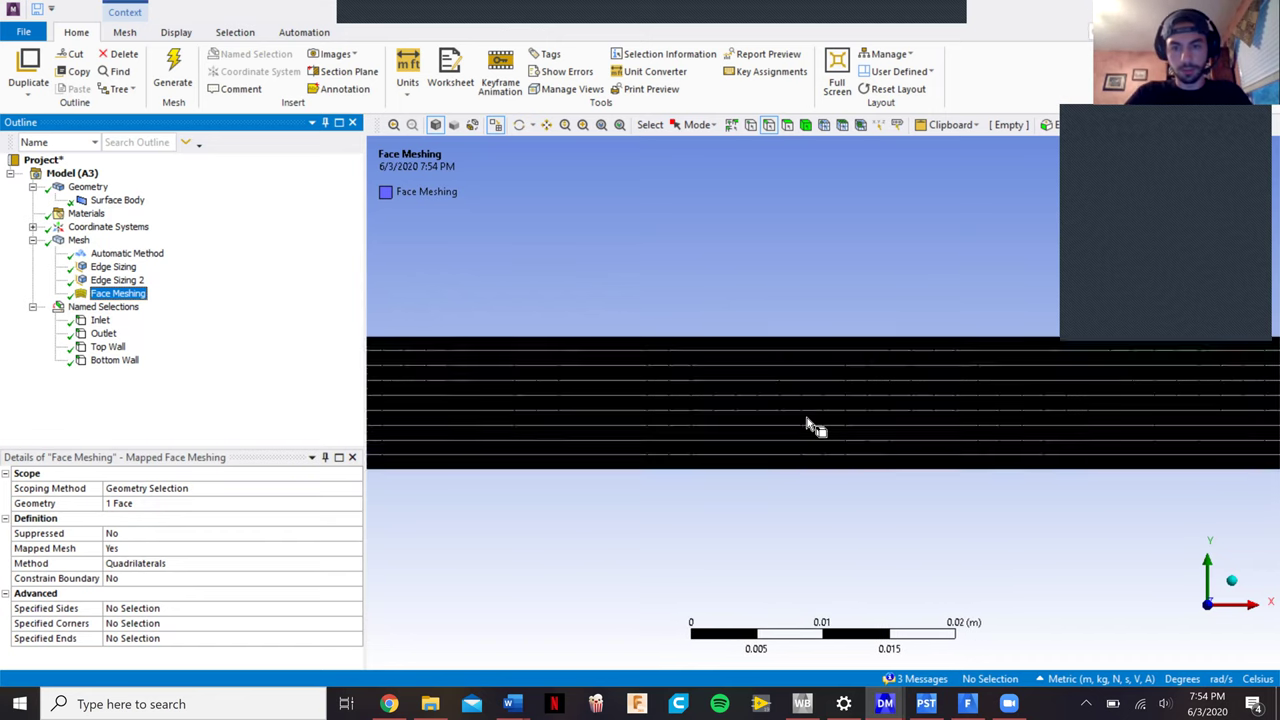
scroll(812, 425, up, 5)
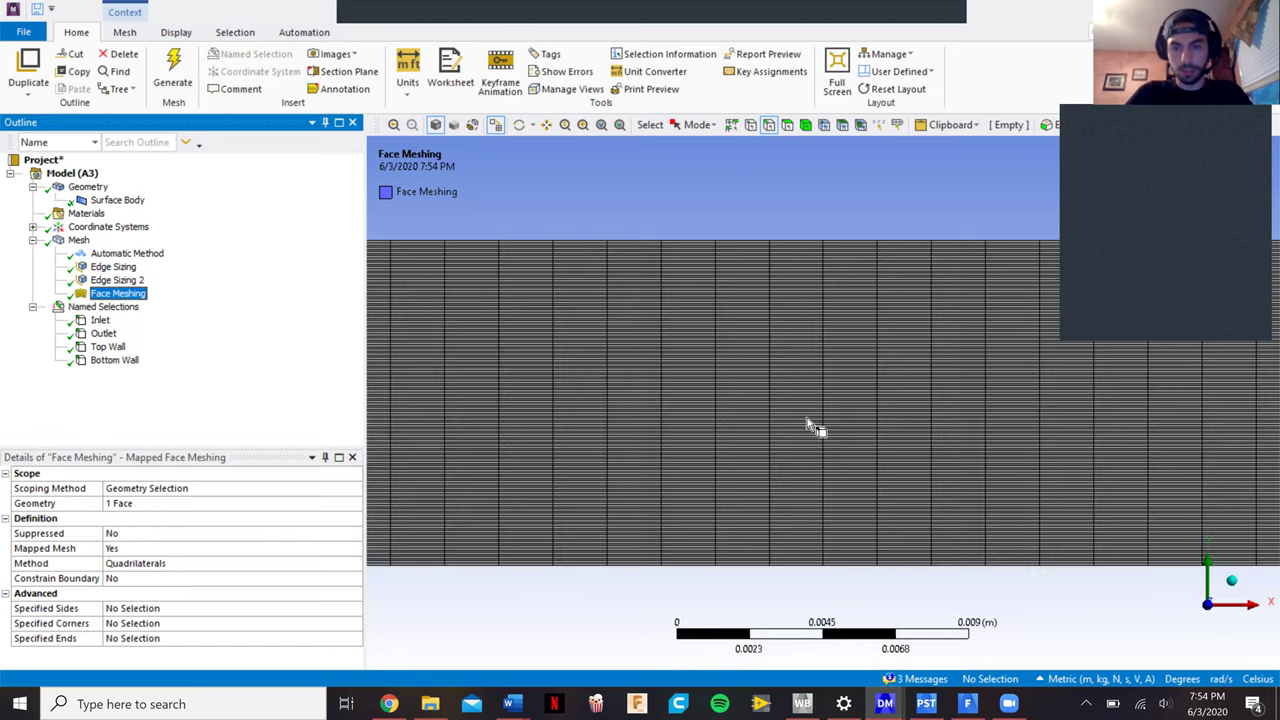
scroll(754, 377, down, 2)
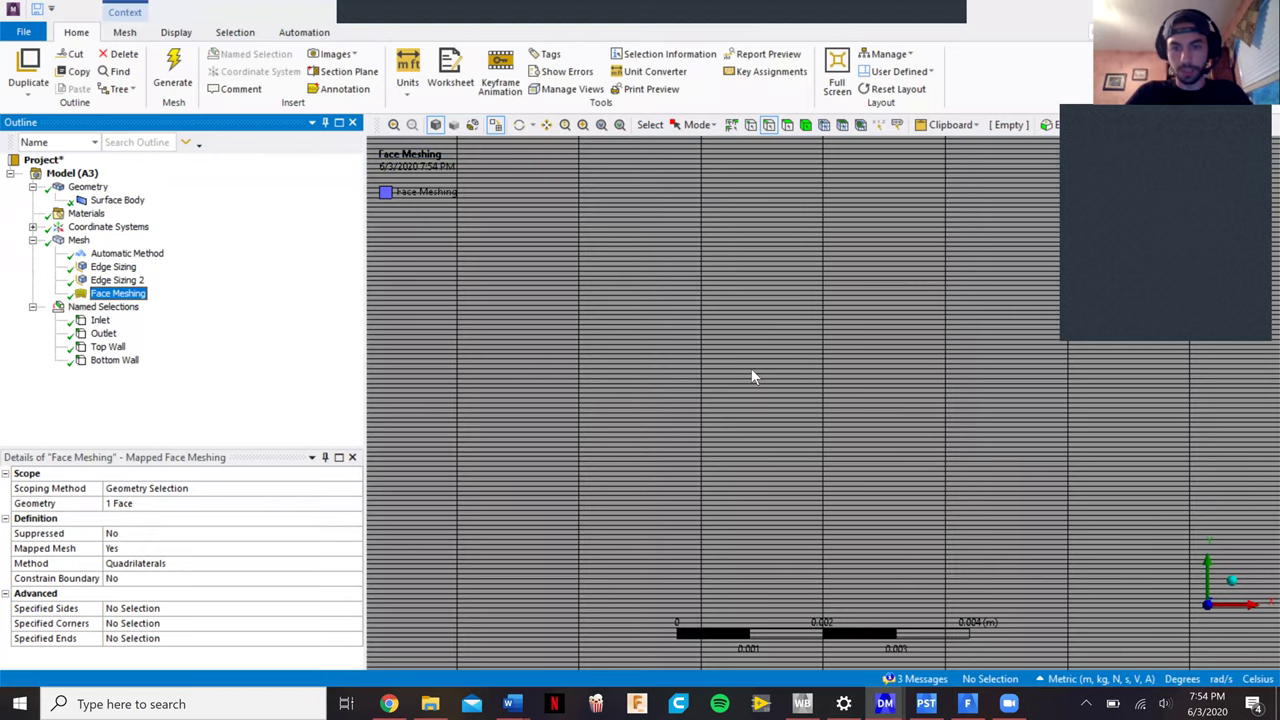
scroll(752, 372, down, 5)
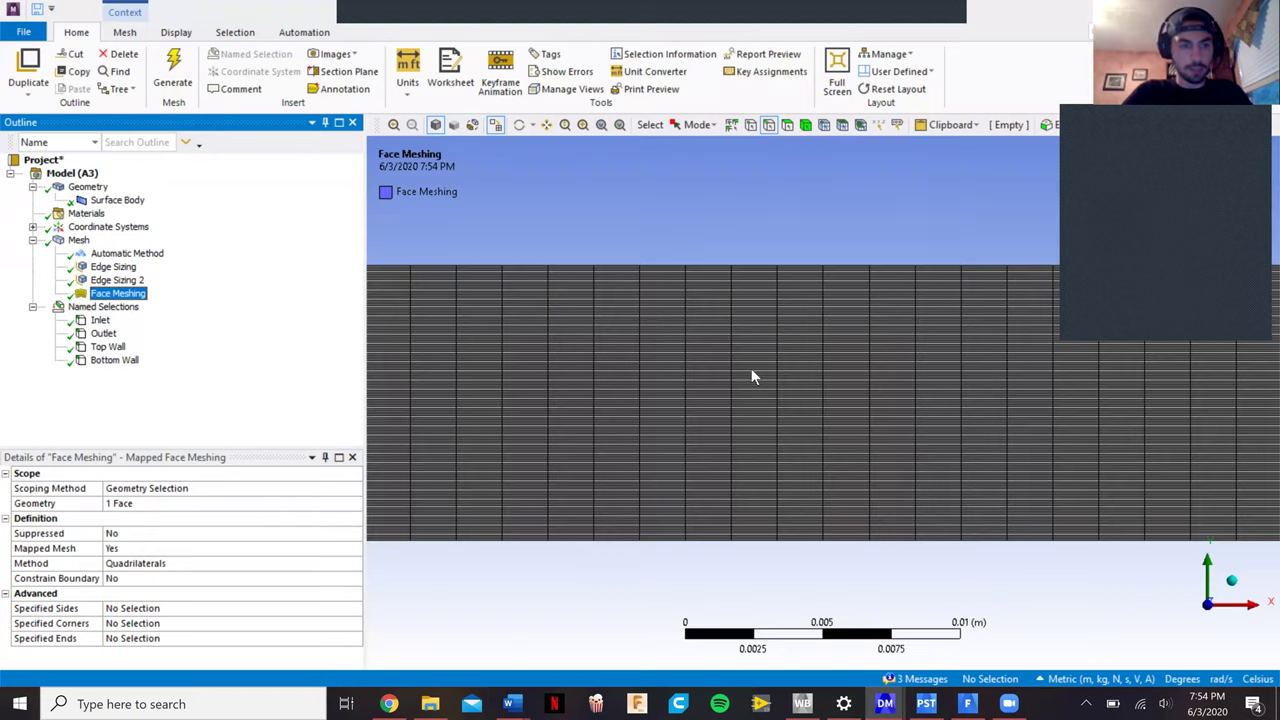
scroll(485, 368, down, 1)
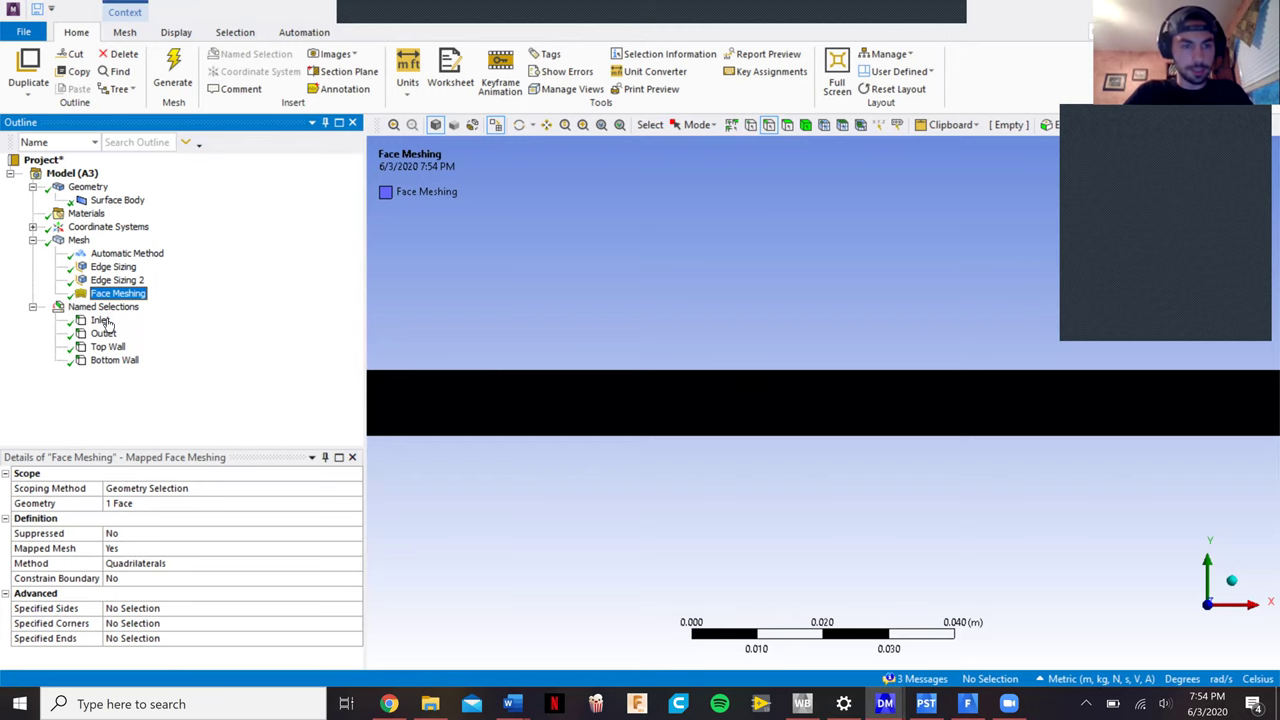
click(926, 704)
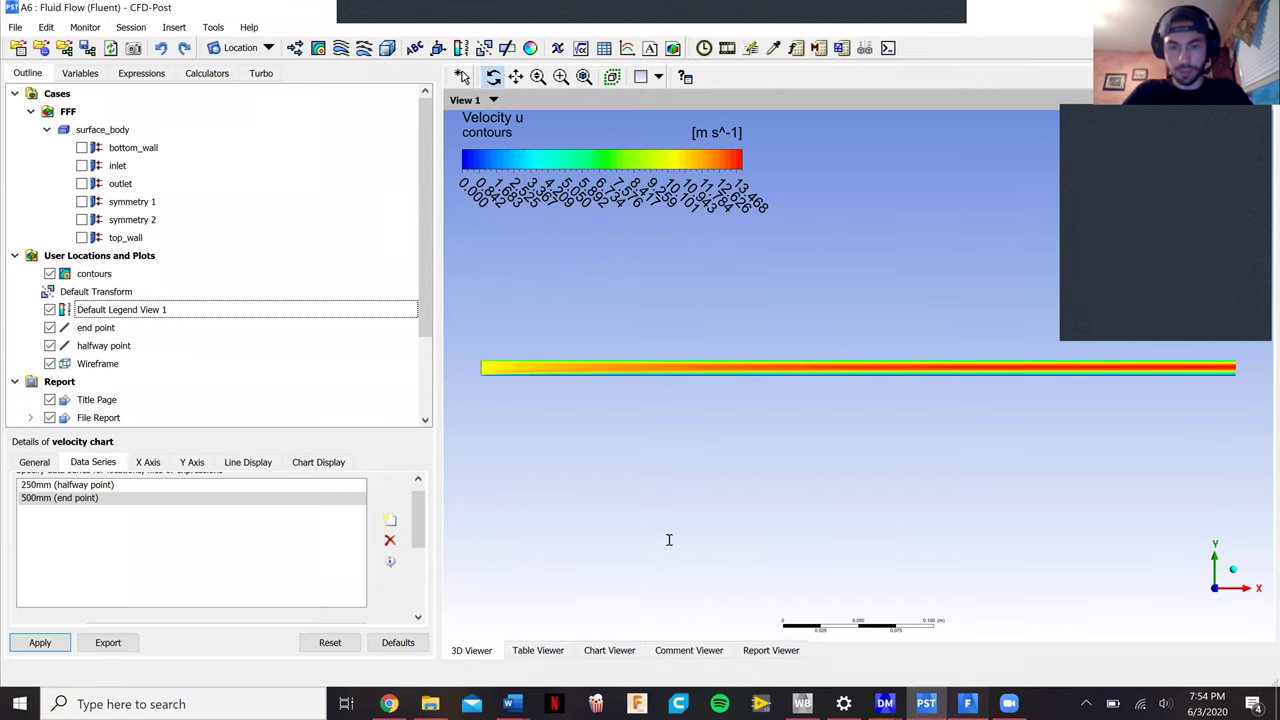
key(alt+Tab)
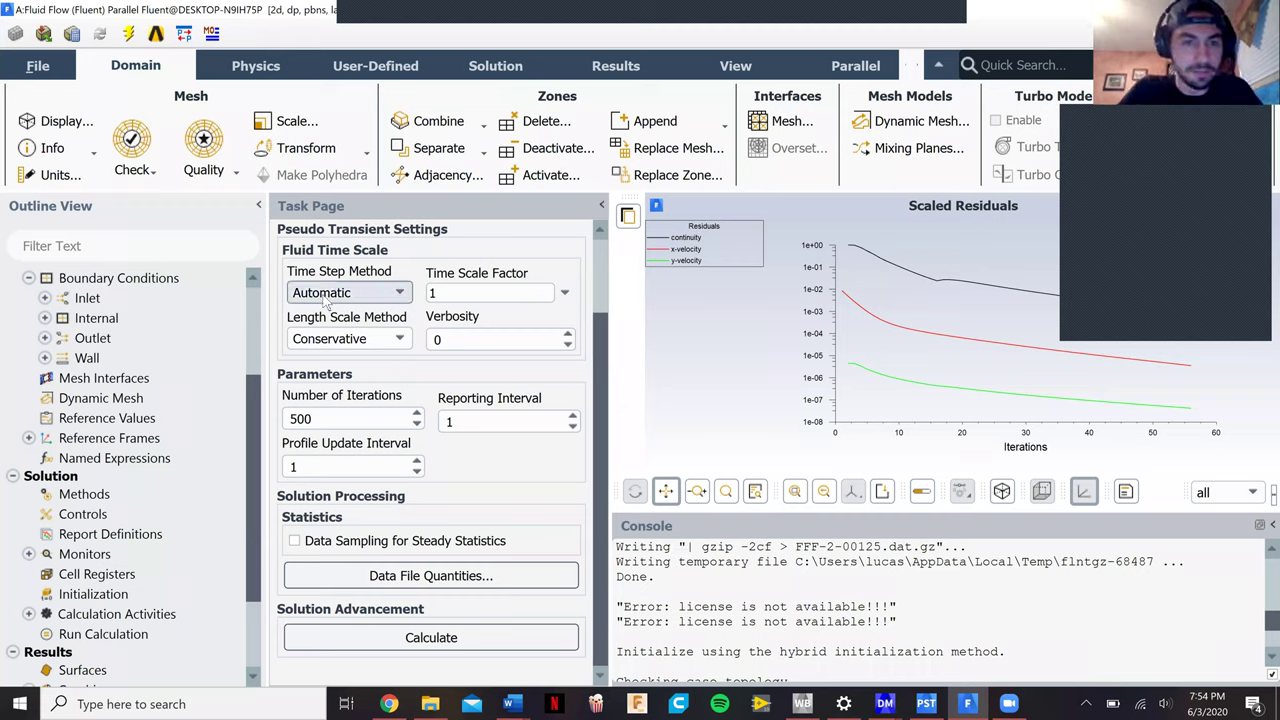
Confirm the viscous model is laminar, then show air's properties: density 1 kg/m3, viscosity 0.0001 kg/m-s
scroll(257, 400, up, 2)
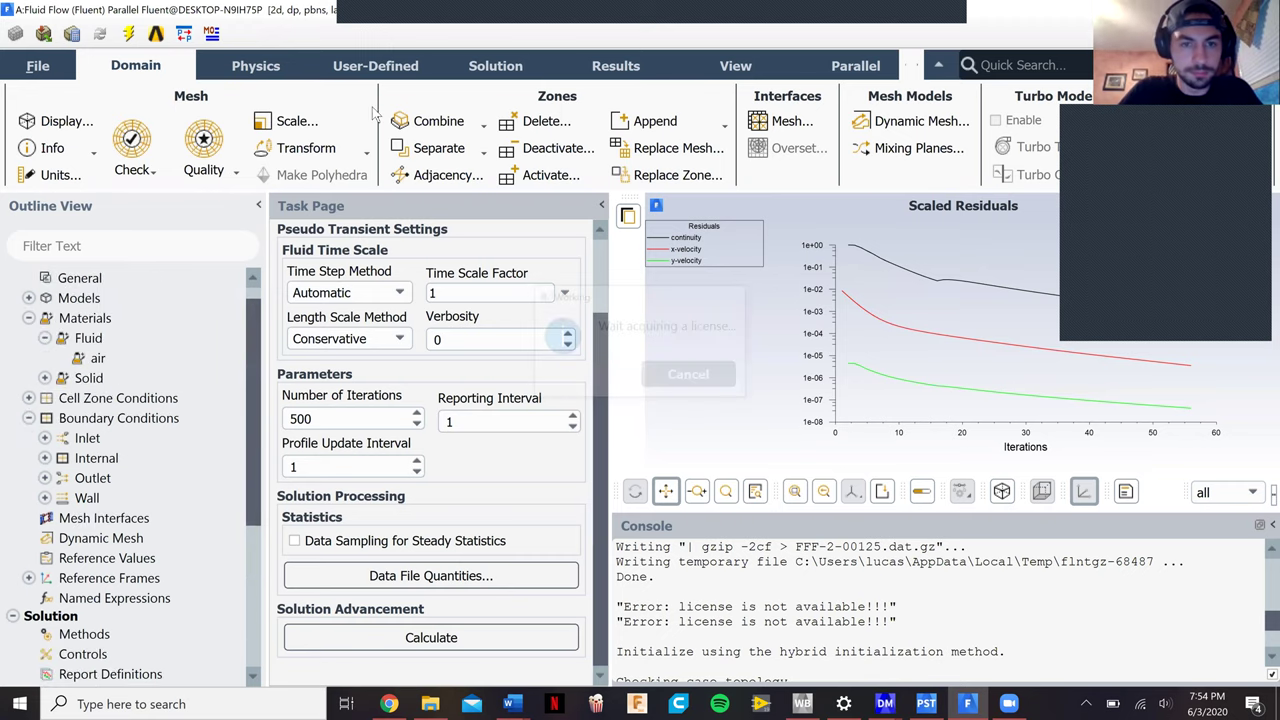
scroll(375, 113, down, 1)
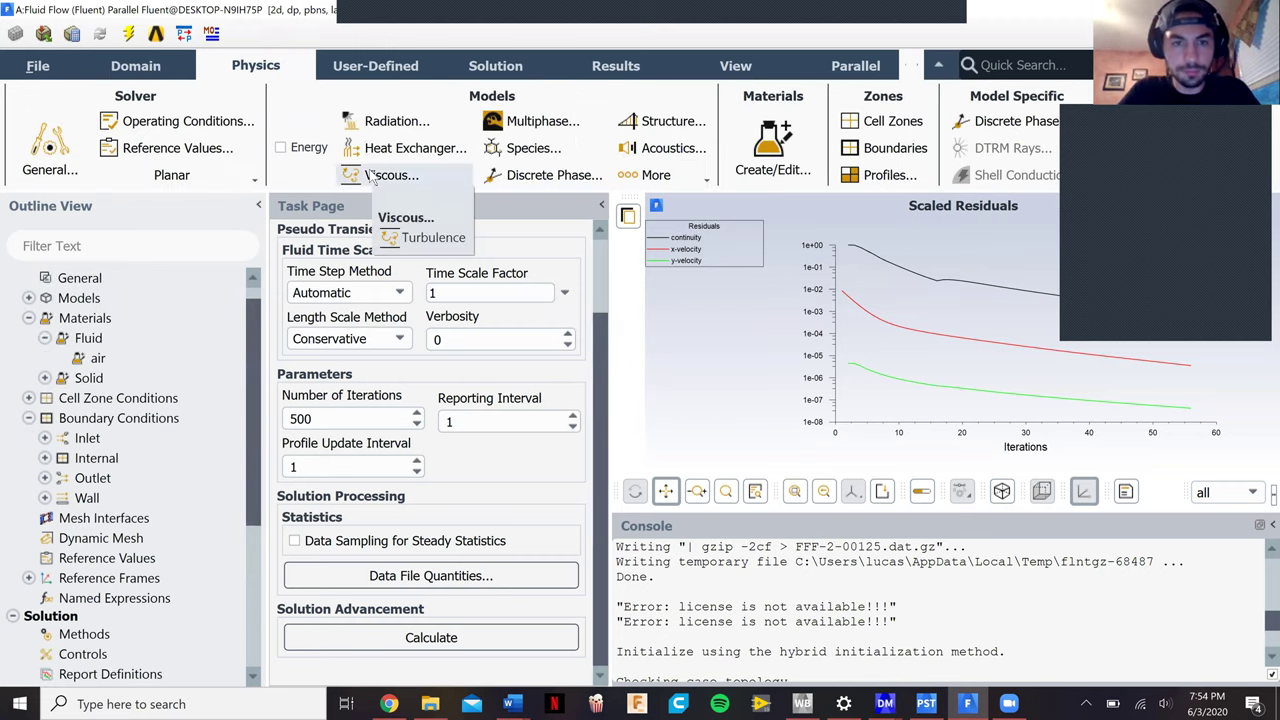
click(374, 175)
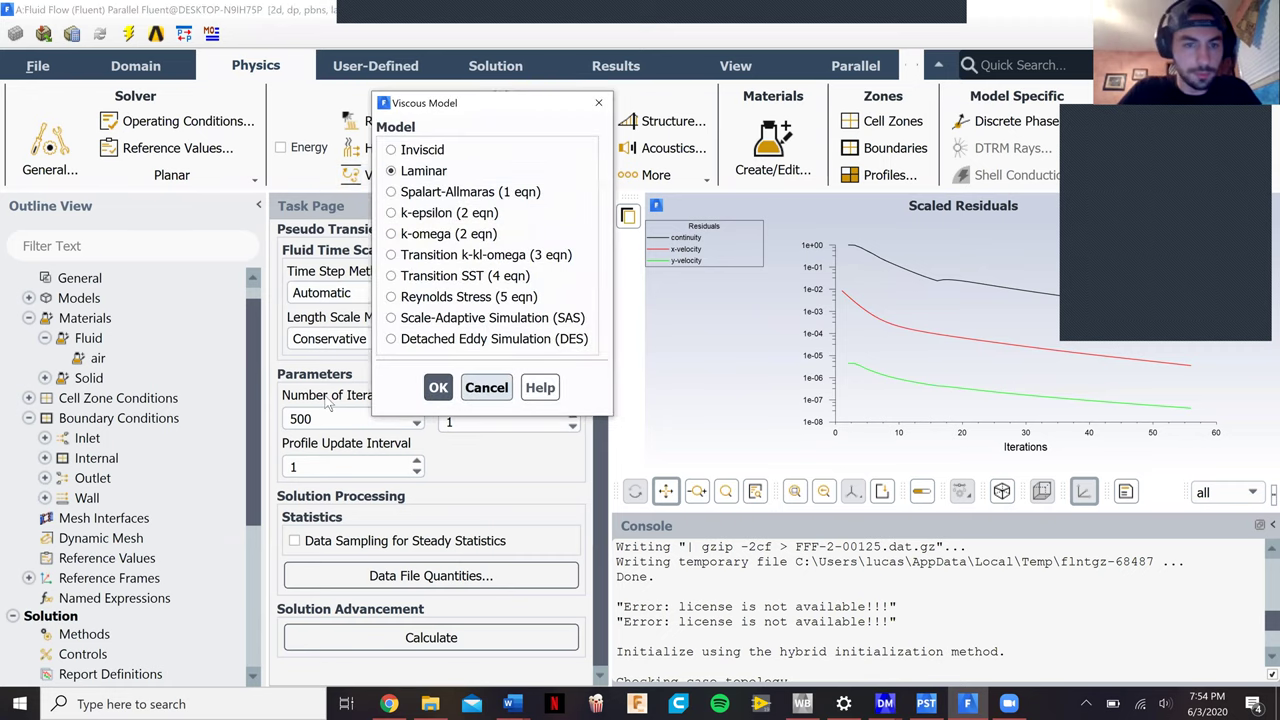
click(484, 387)
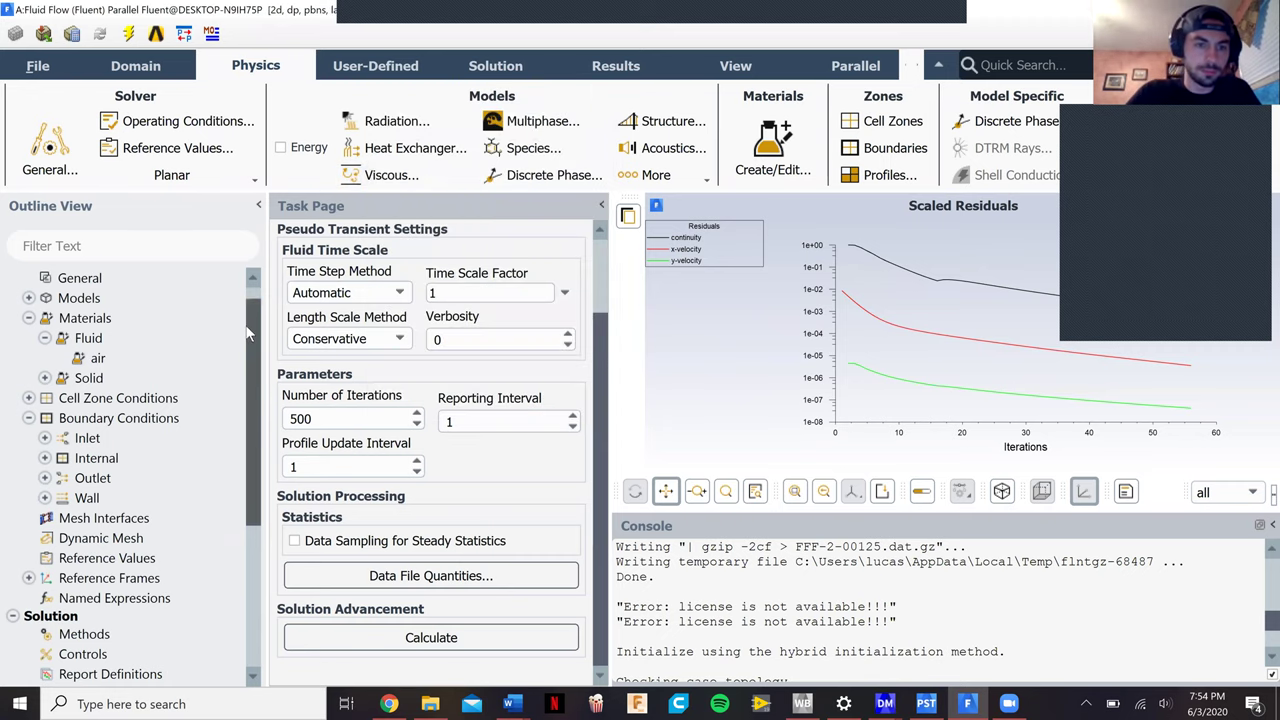
scroll(250, 352, up, 1)
double_click(123, 373)
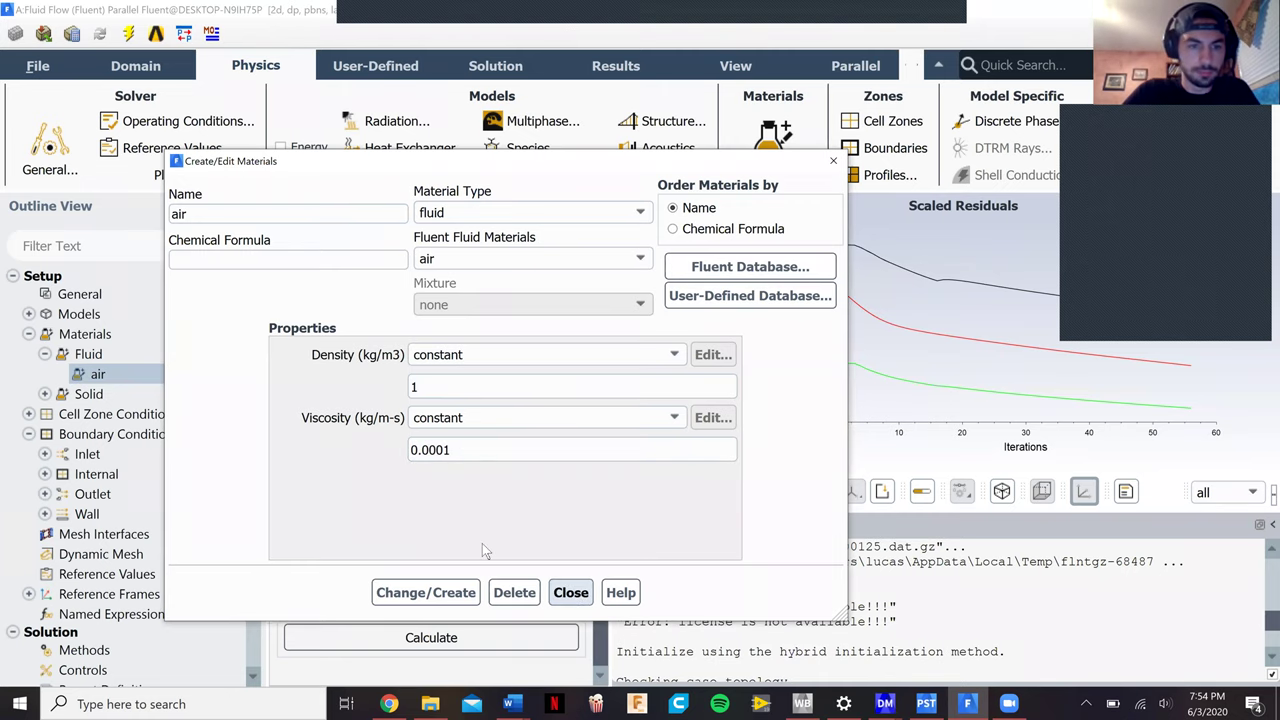
Check that the inlet velocity magnitude is 10 m/s, leaving the settings unchanged
click(571, 592)
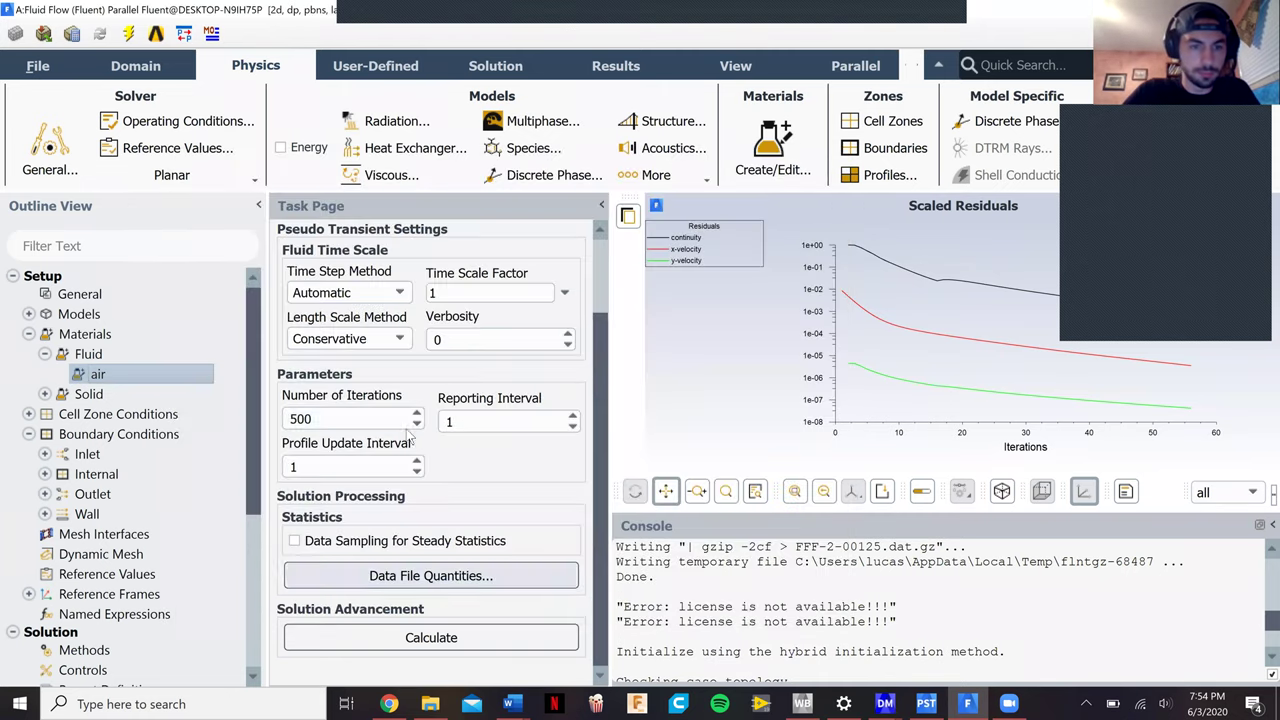
double_click(139, 456)
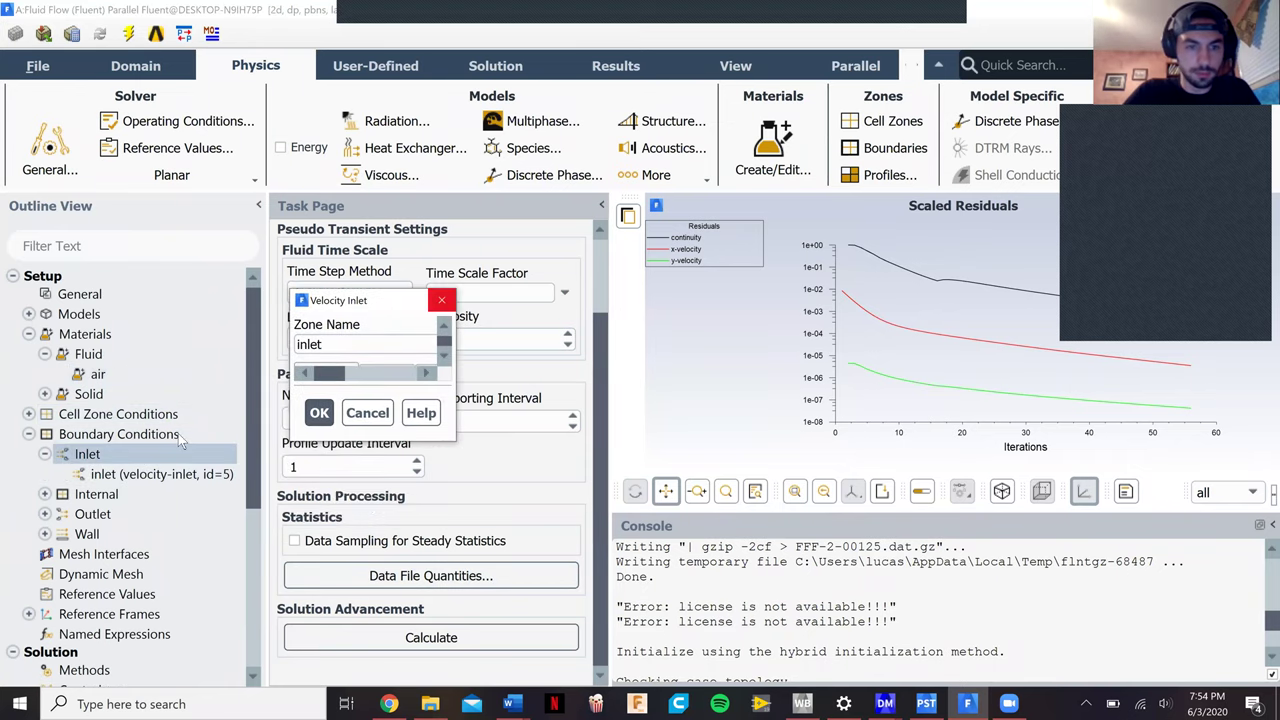
click(443, 300)
double_click(139, 456)
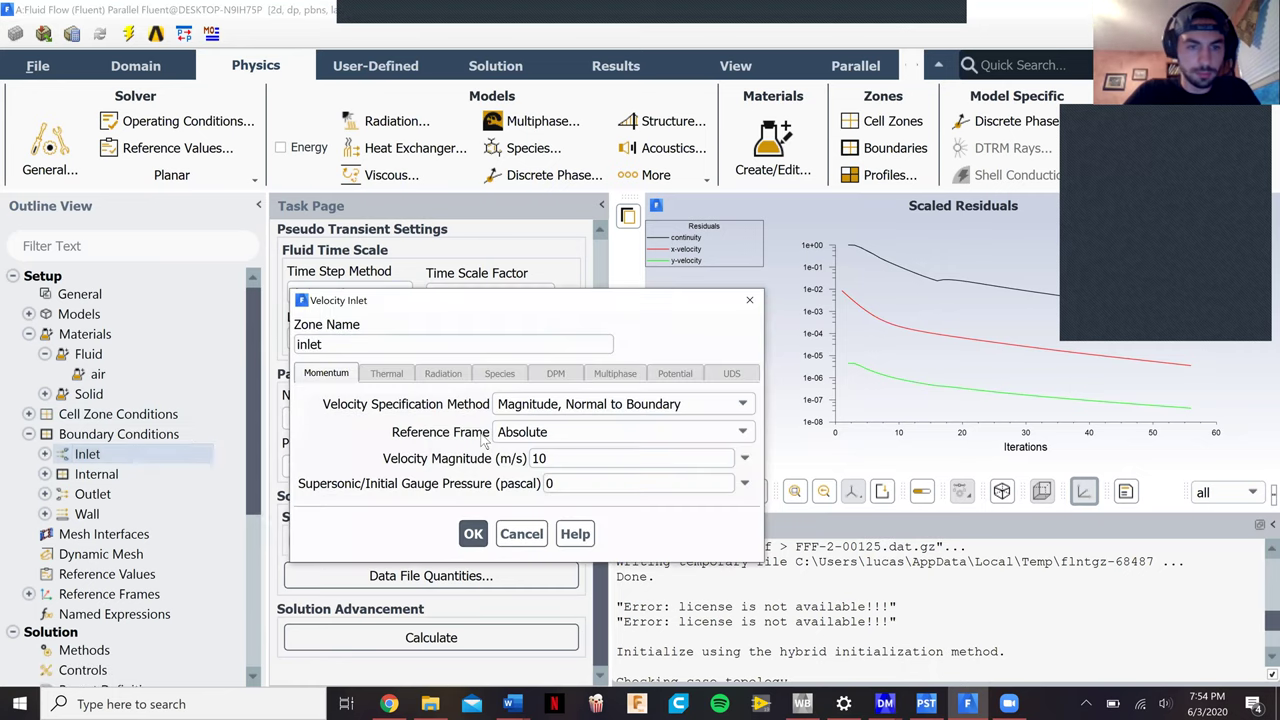
click(550, 458)
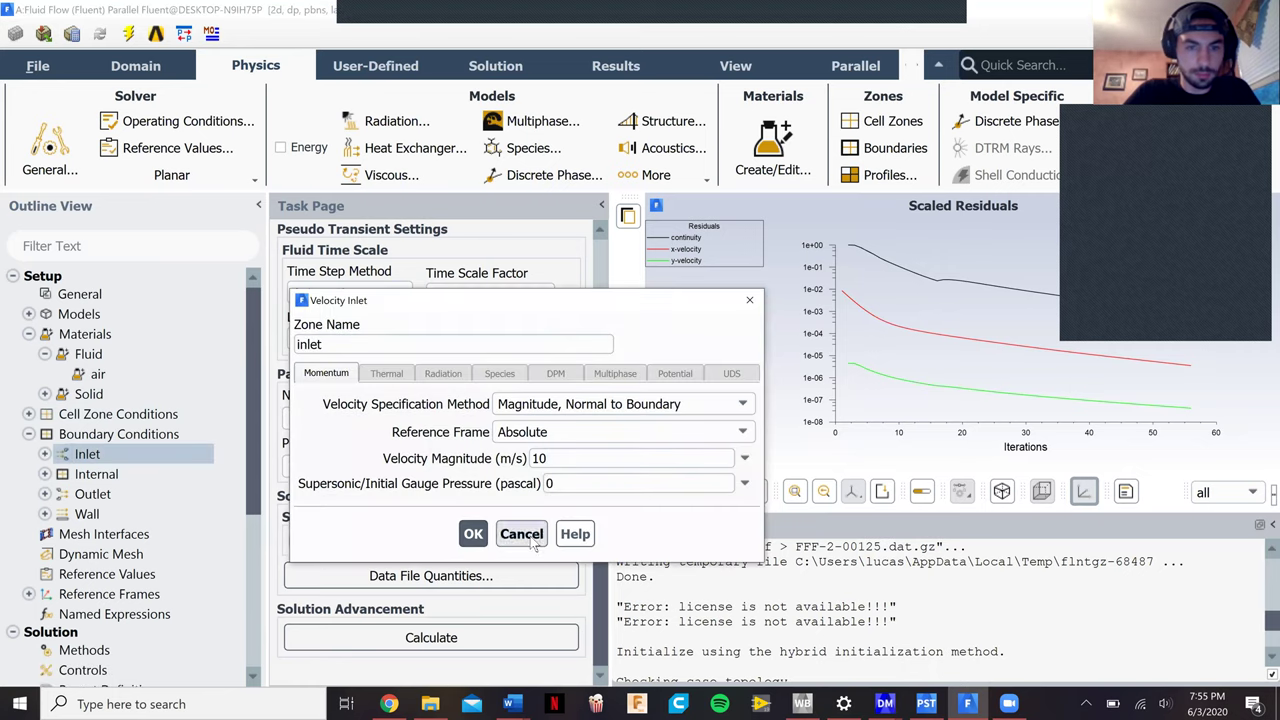
click(521, 533)
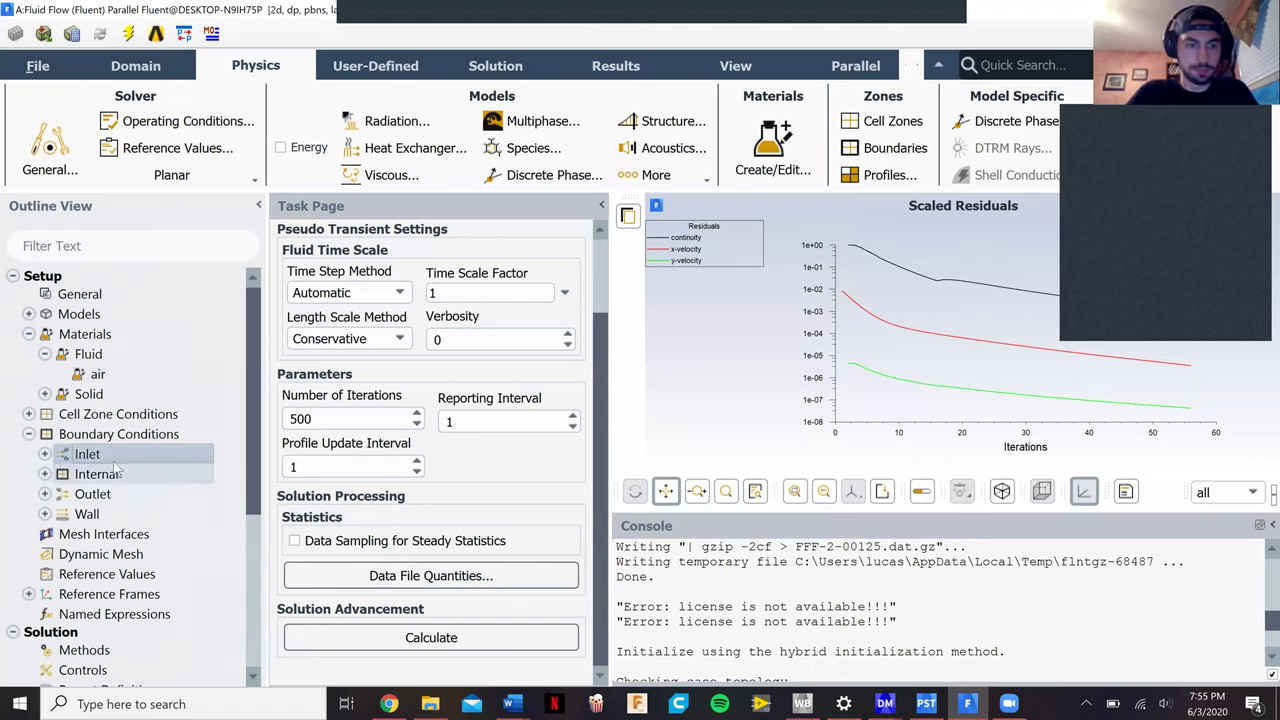
Set the number of iterations to 495 and bring up the boundary zone list
double_click(300, 420)
text(498)
key(BackSpace)
text(5)
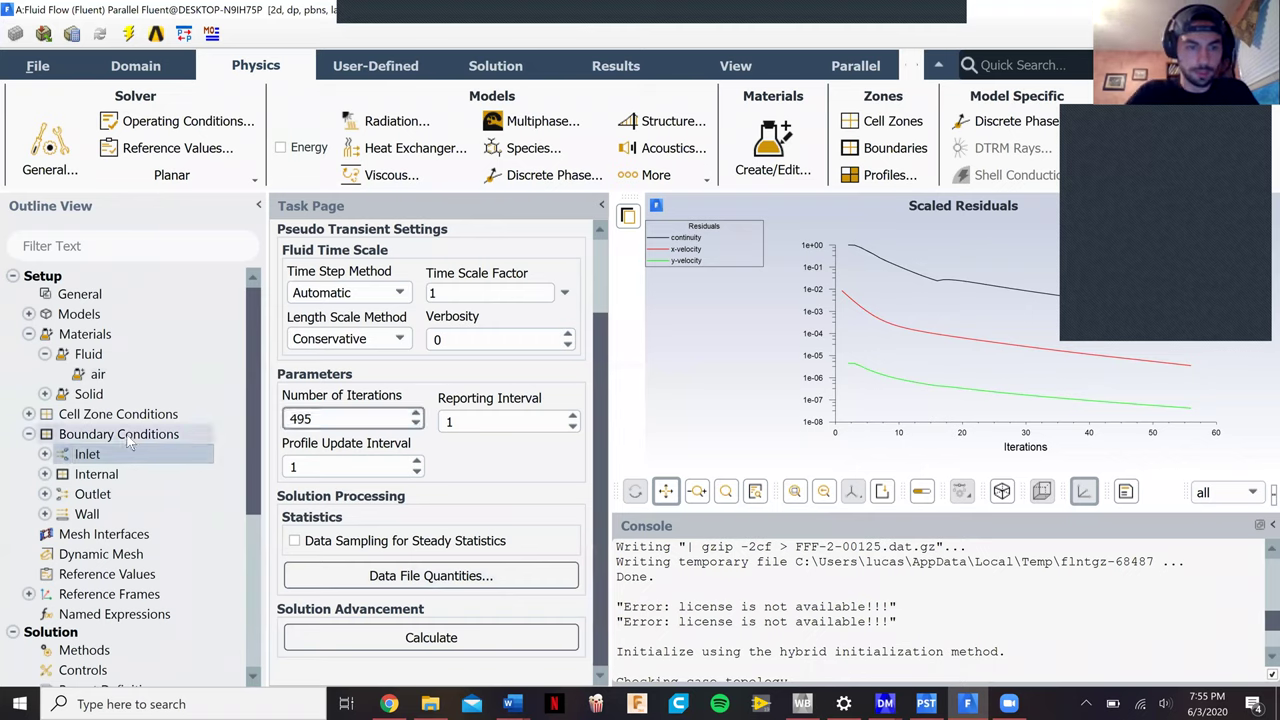
click(120, 436)
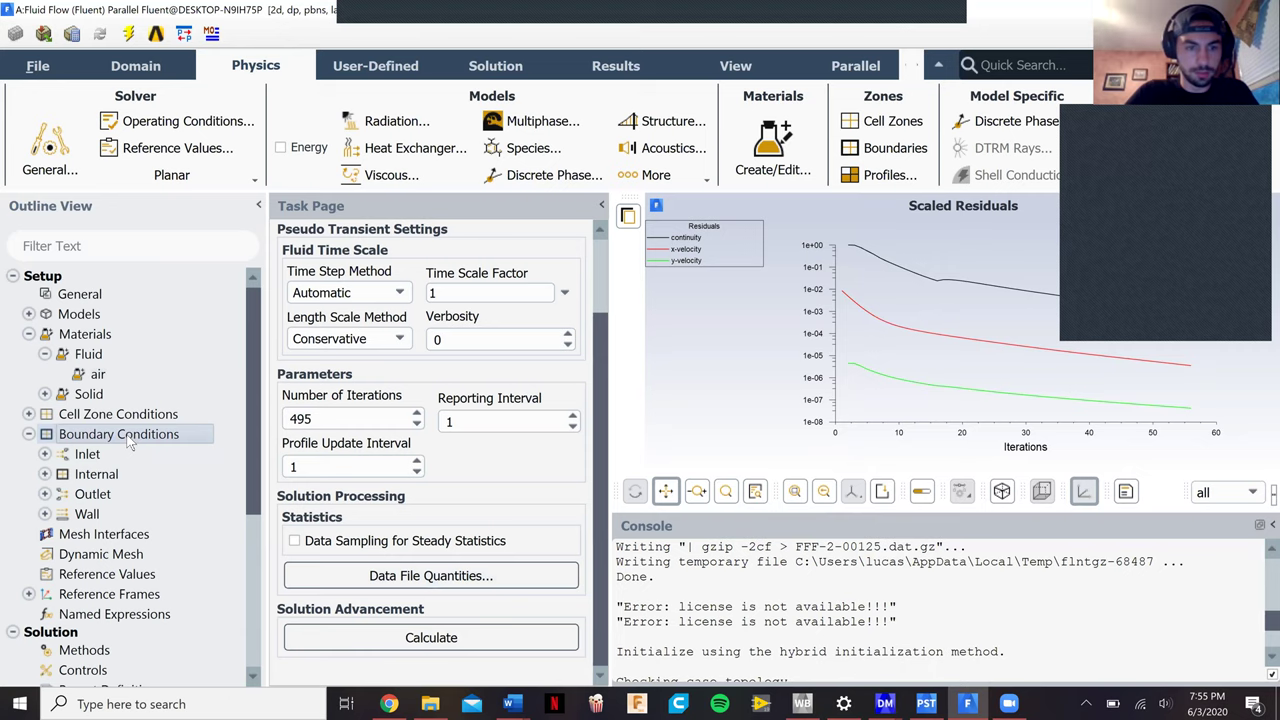
double_click(125, 436)
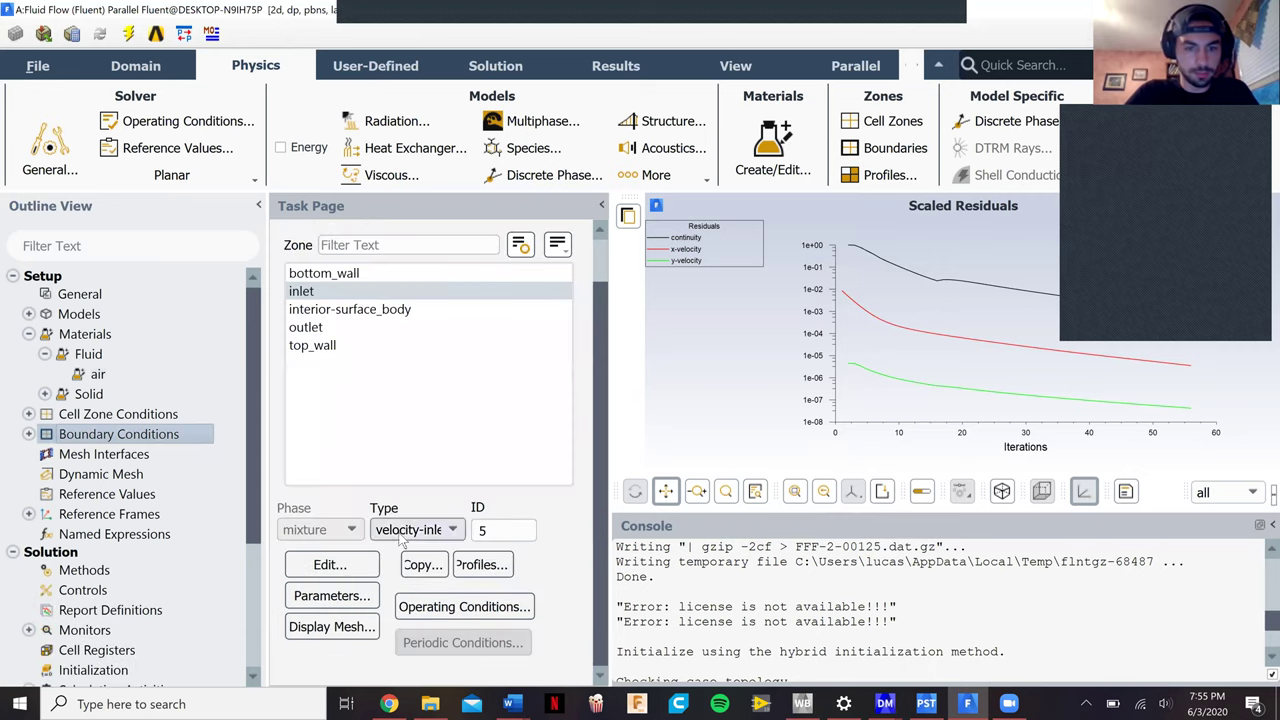
Verify the outlet zone is a pressure outlet, then show the reference values computed from the inlet
click(405, 530)
click(373, 329)
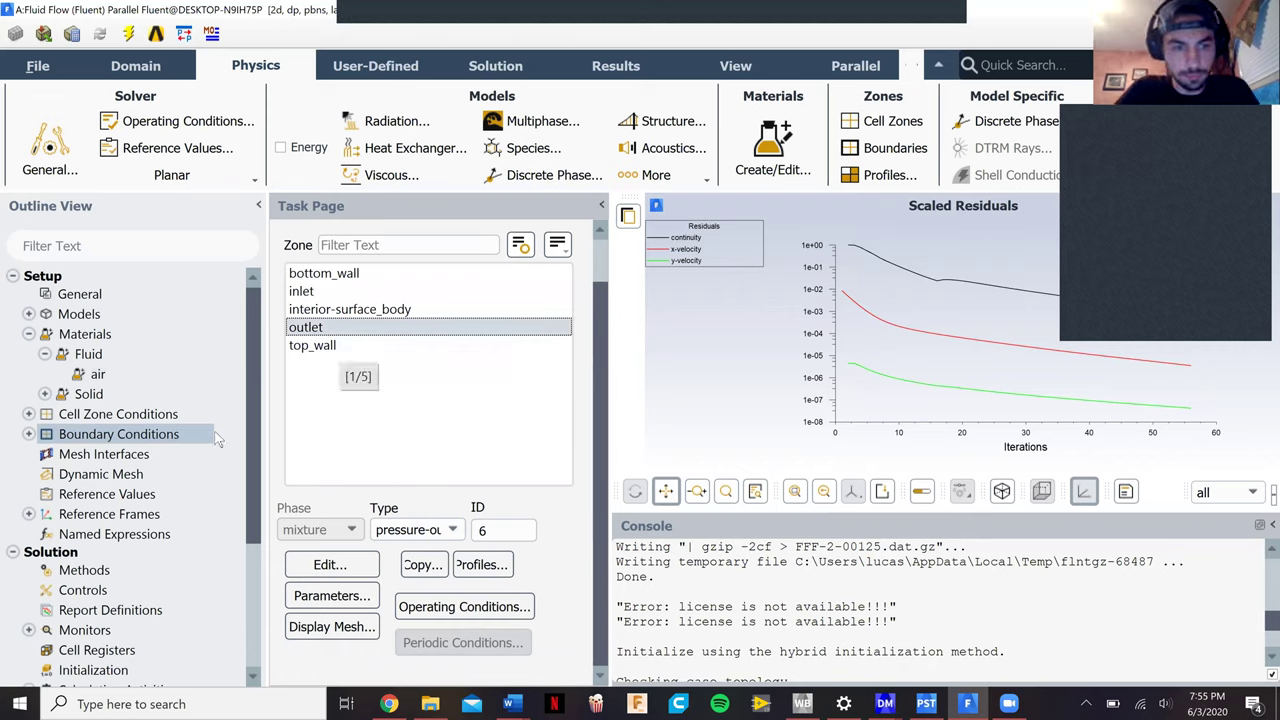
click(146, 492)
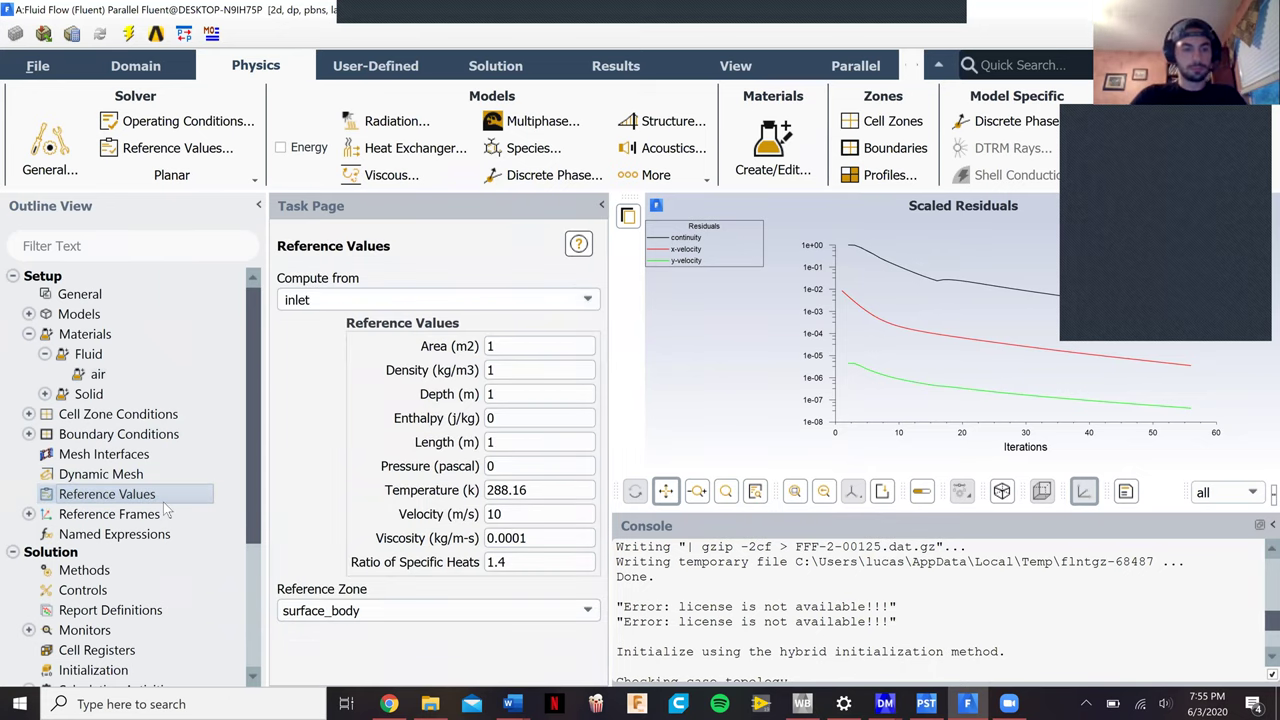
Pass through solution initialization and set Run Calculation to 500 iterations, reporting interval 3
scroll(167, 511, down, 2)
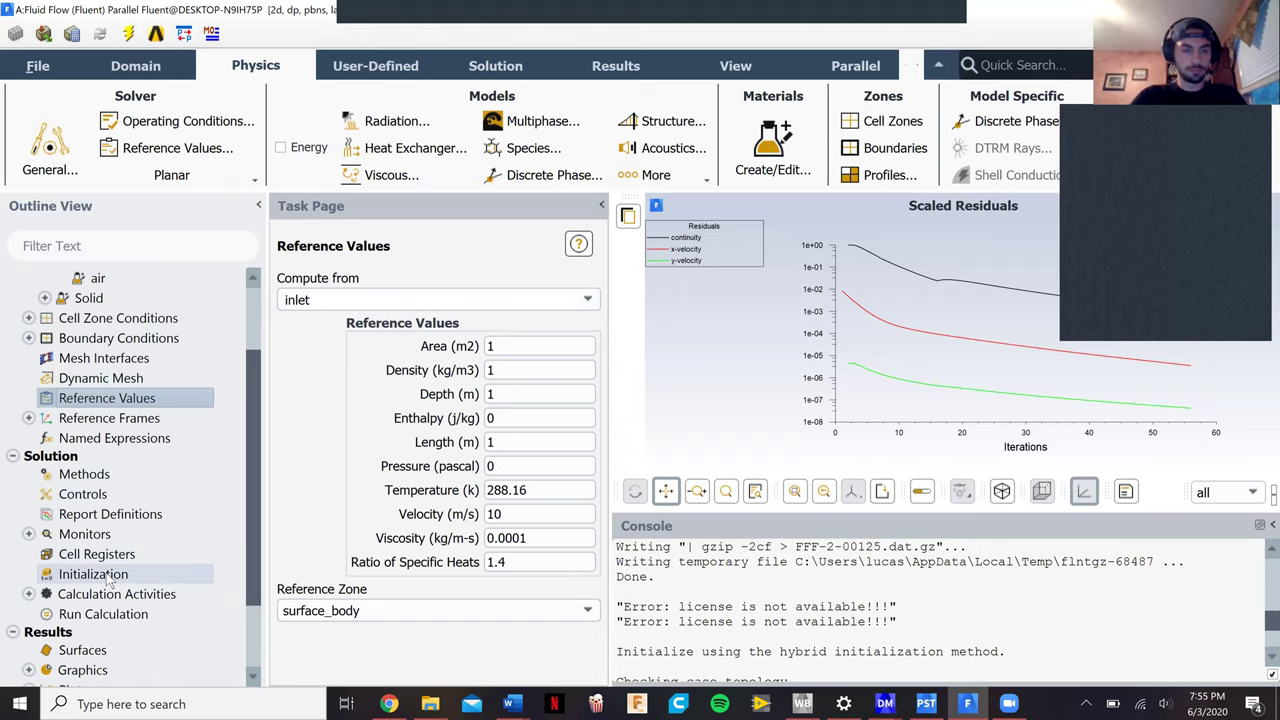
click(107, 578)
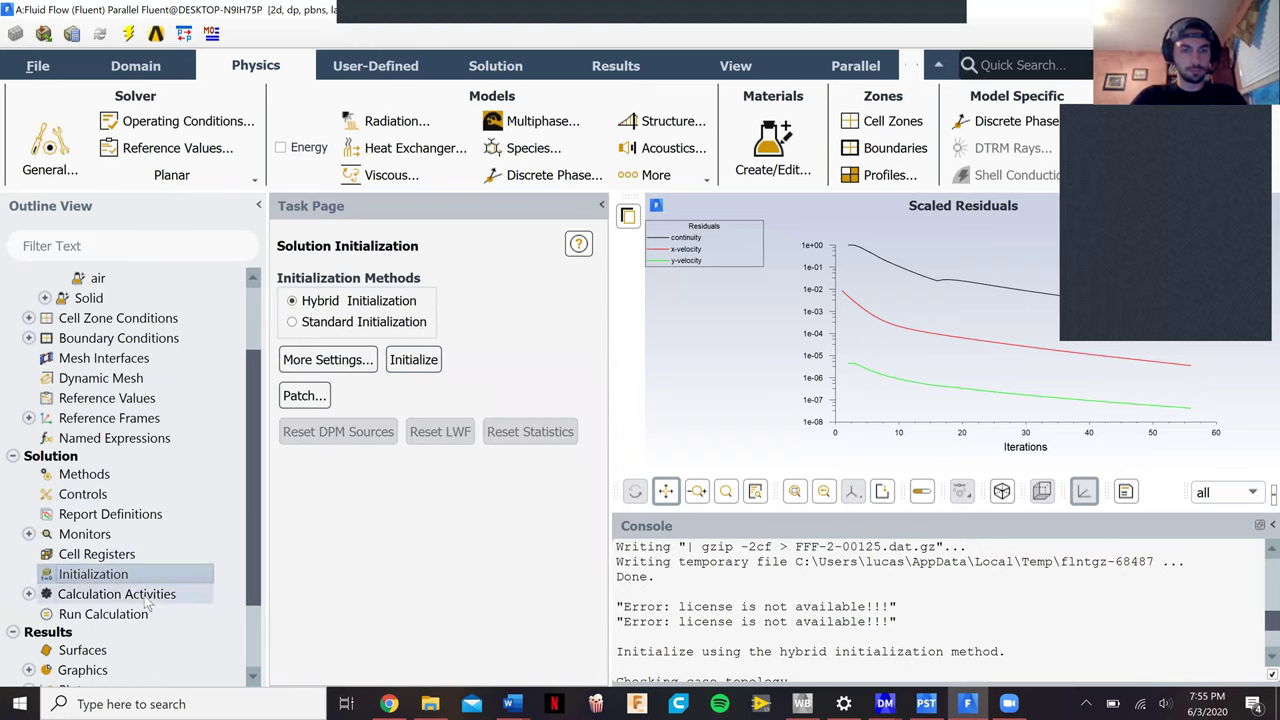
scroll(107, 515, down, 2)
click(105, 514)
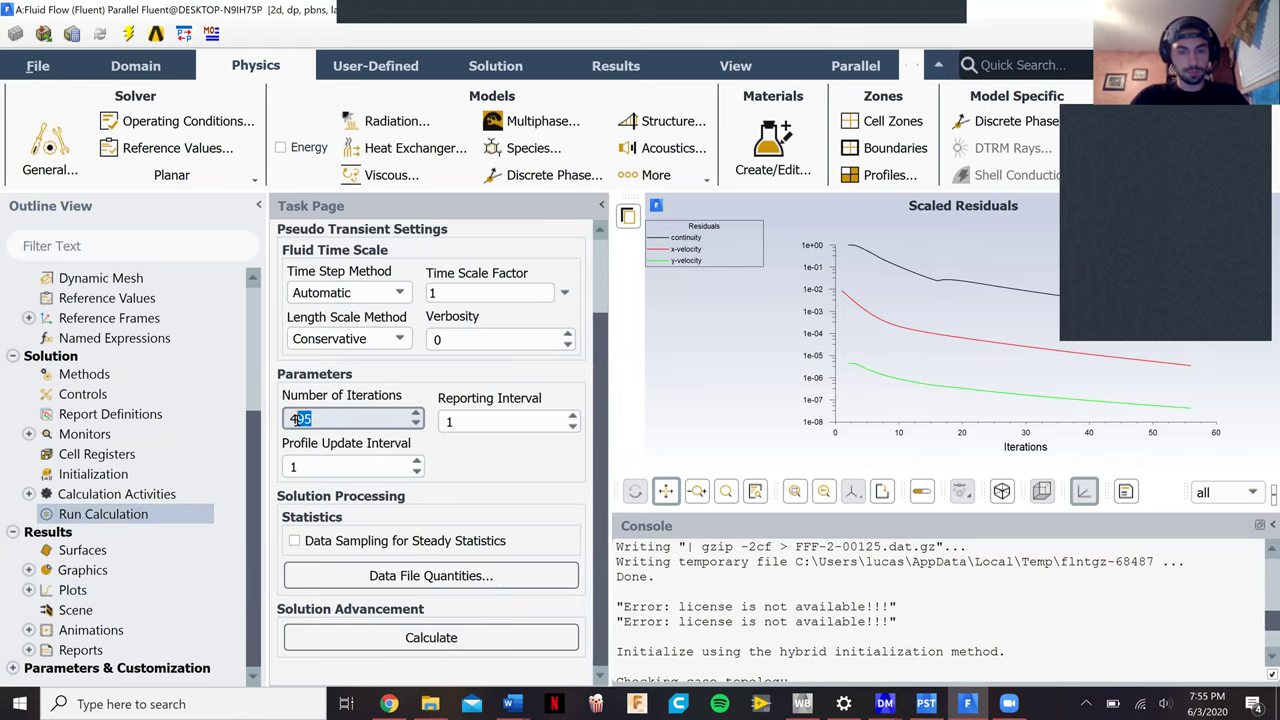
double_click(297, 419)
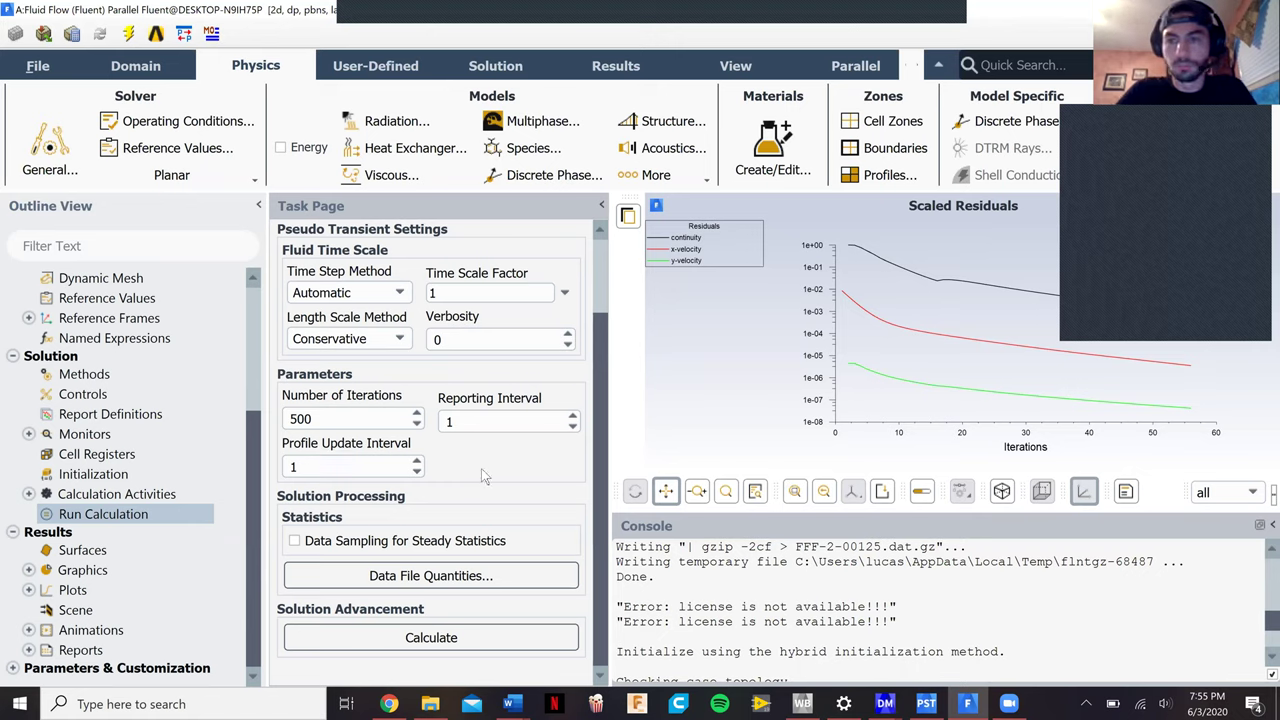
scroll(483, 476, up, 3)
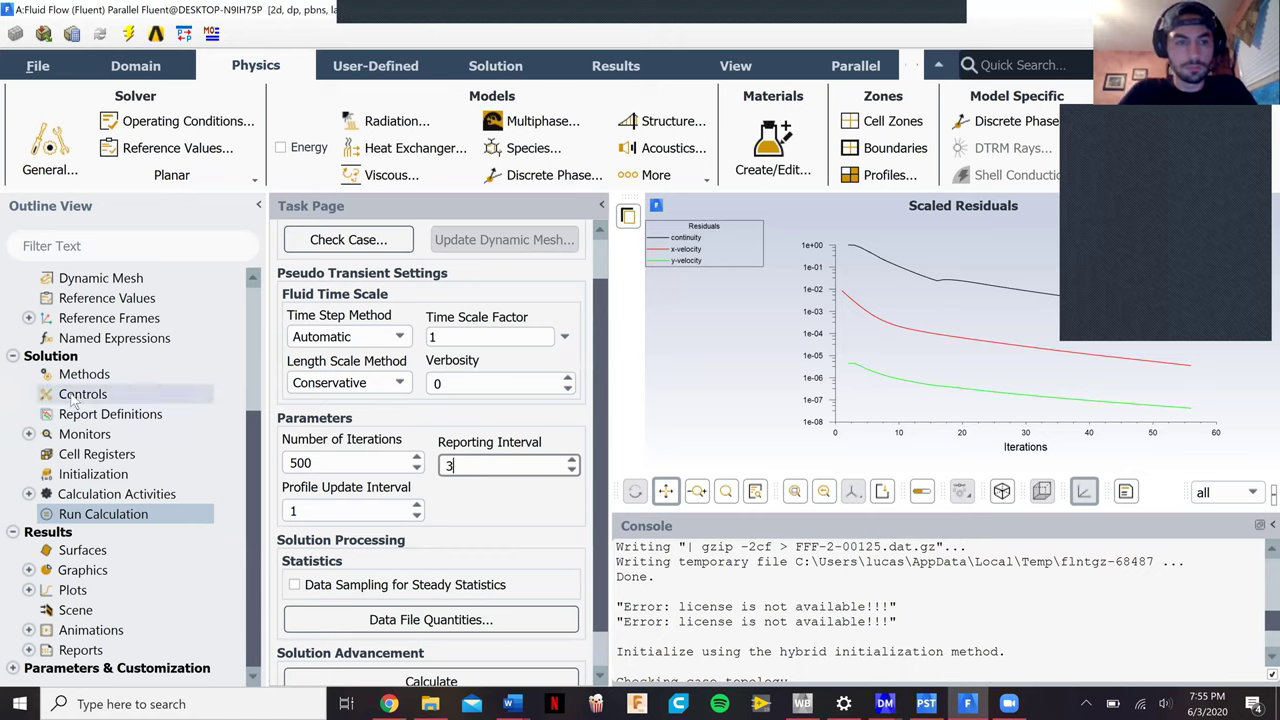
scroll(70, 400, up, 3)
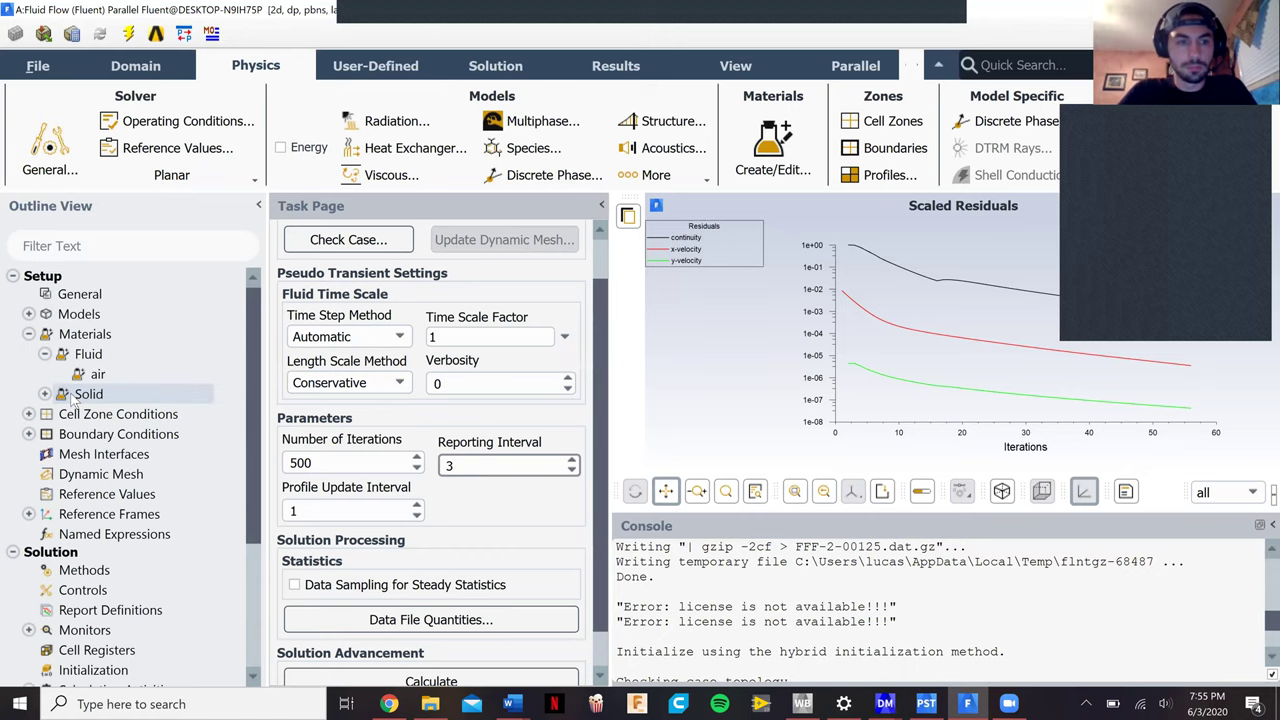
double_click(138, 438)
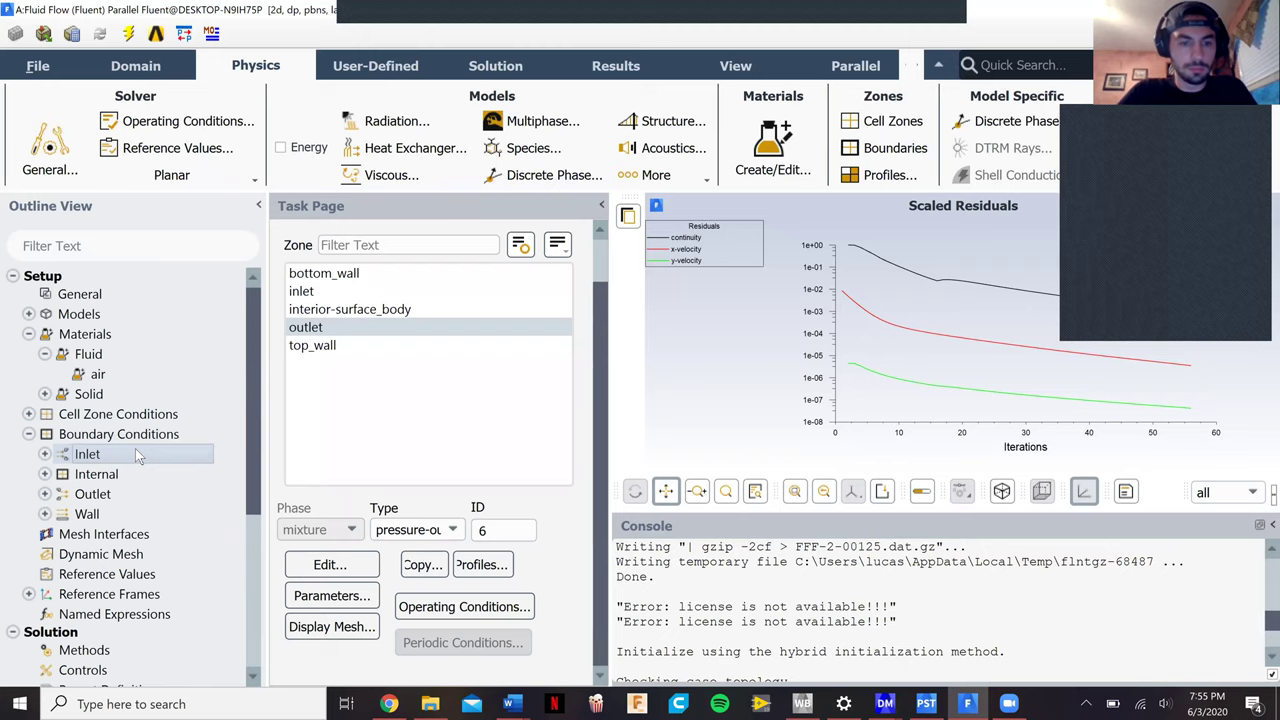
click(135, 451)
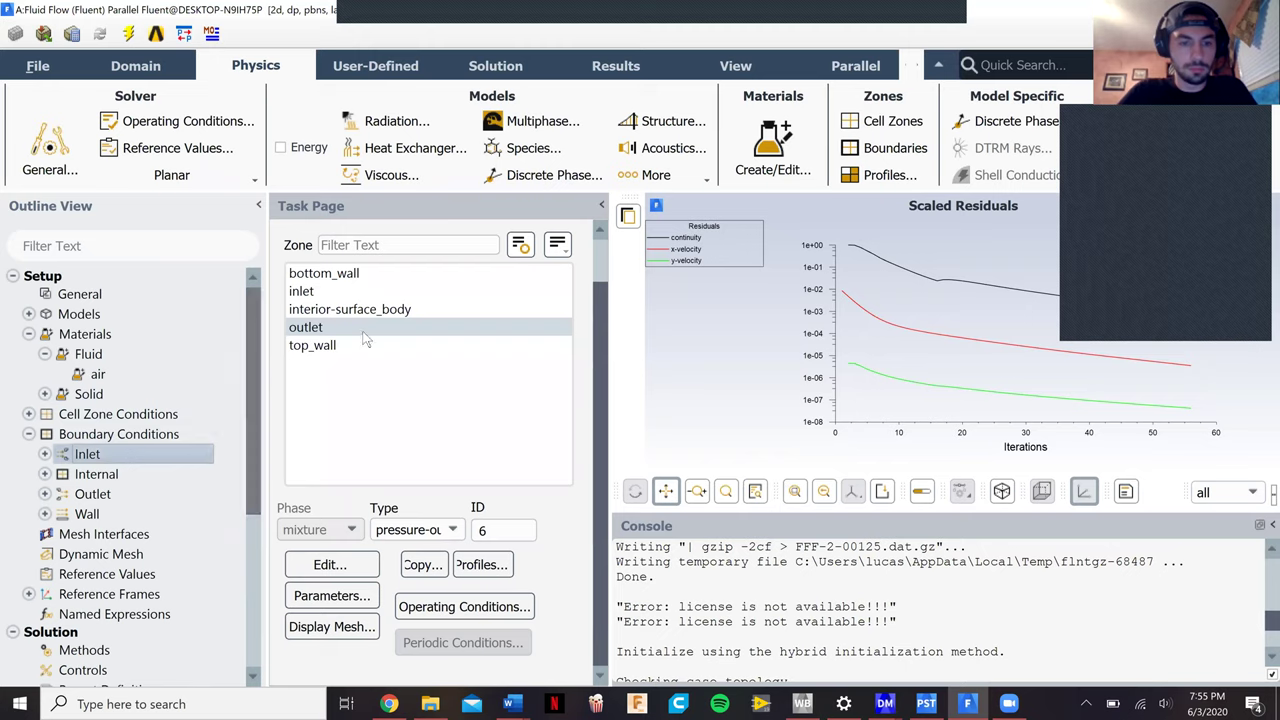
click(415, 530)
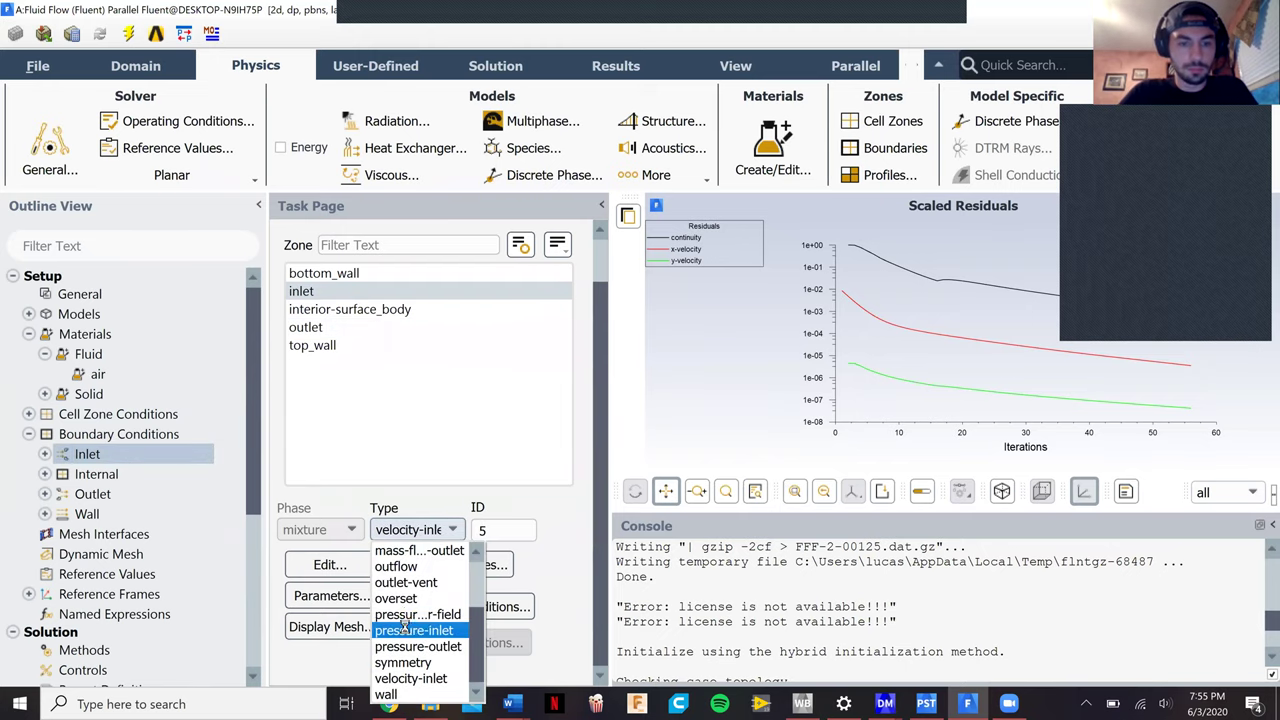
click(410, 630)
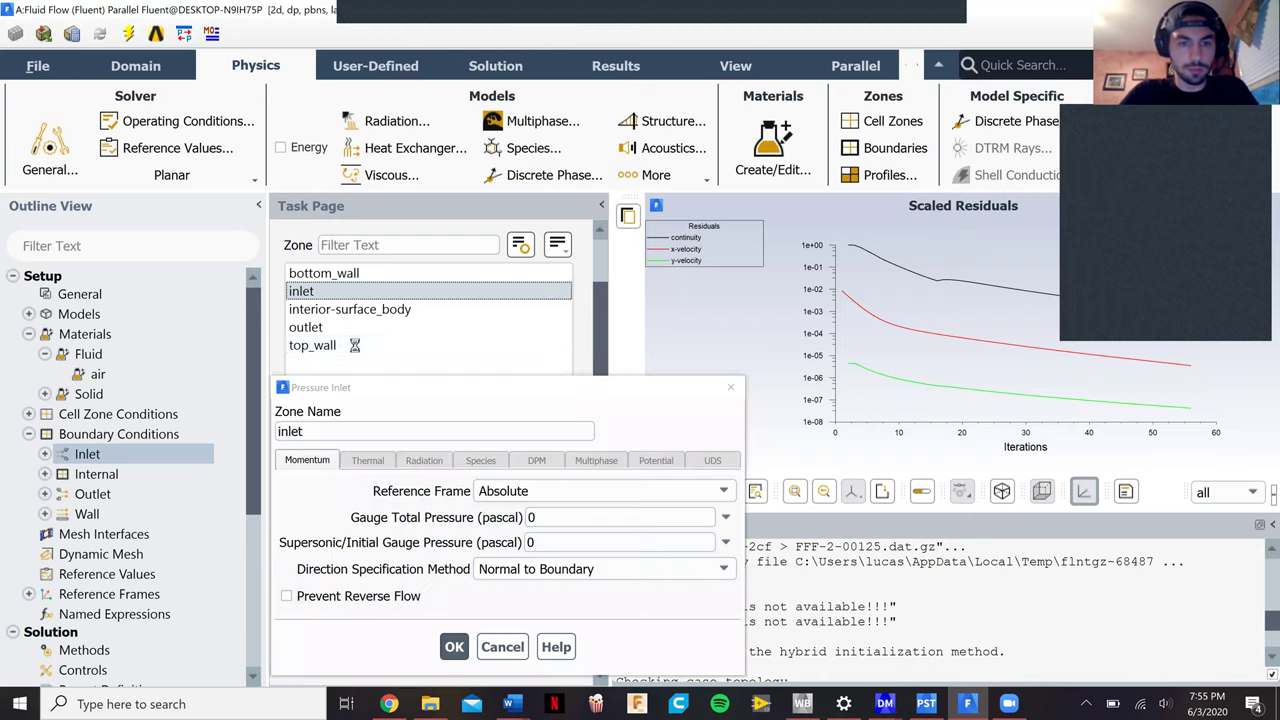
click(503, 648)
click(387, 346)
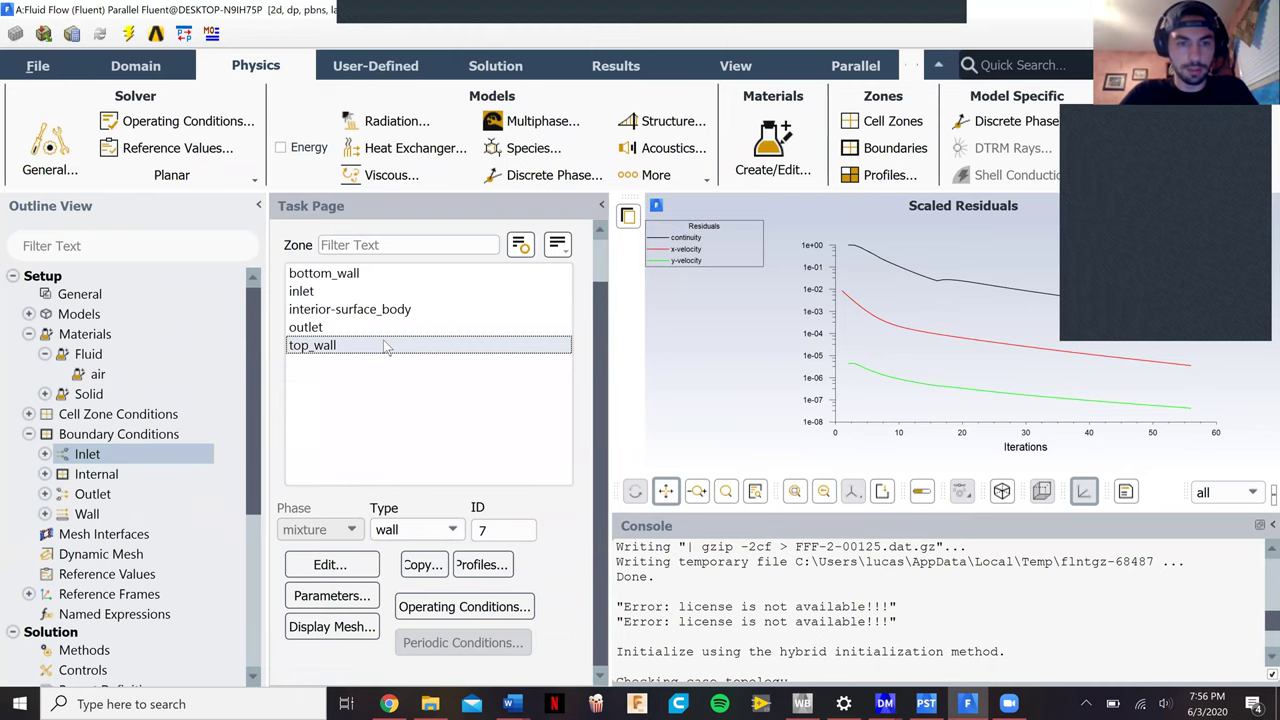
double_click(387, 346)
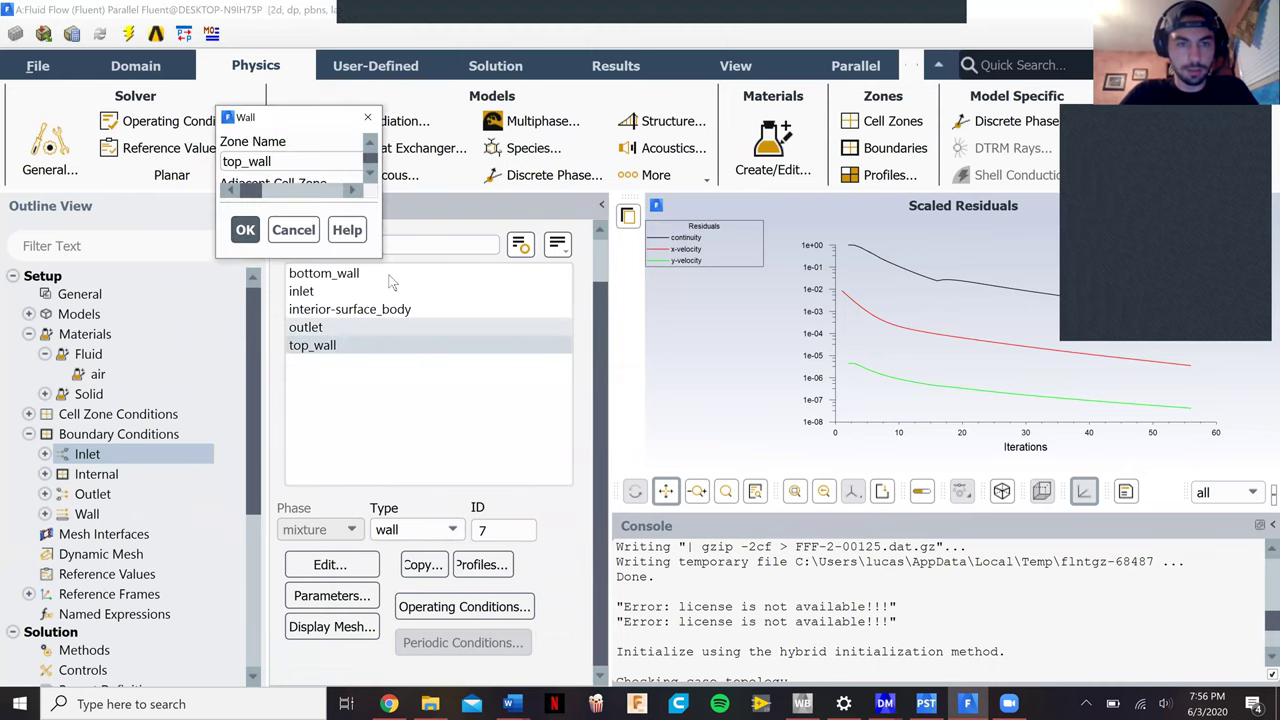
click(367, 117)
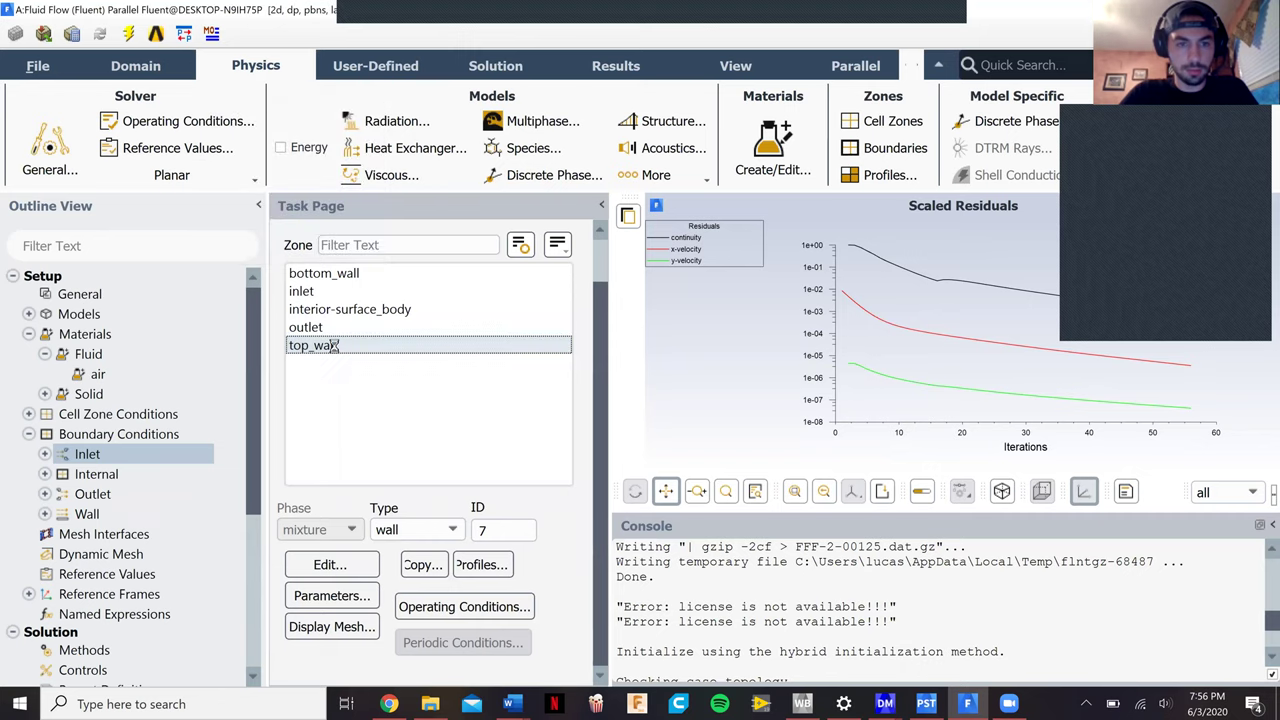
double_click(335, 345)
click(662, 278)
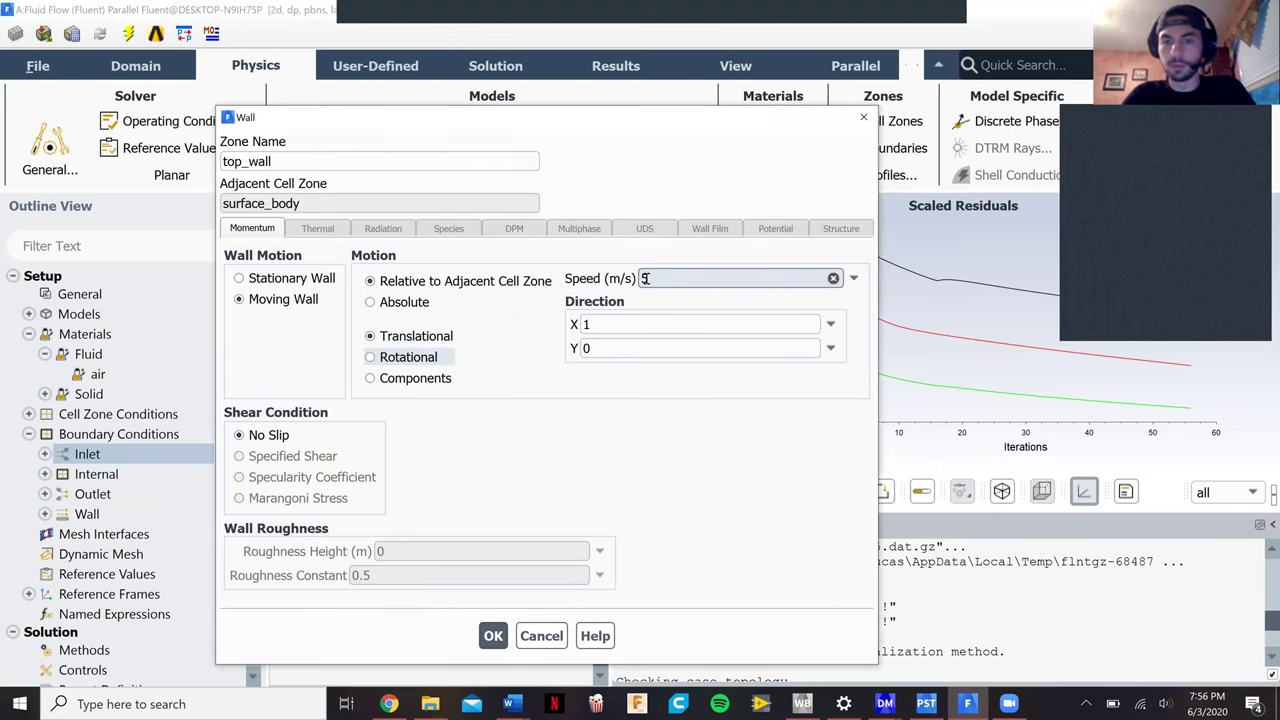
double_click(644, 281)
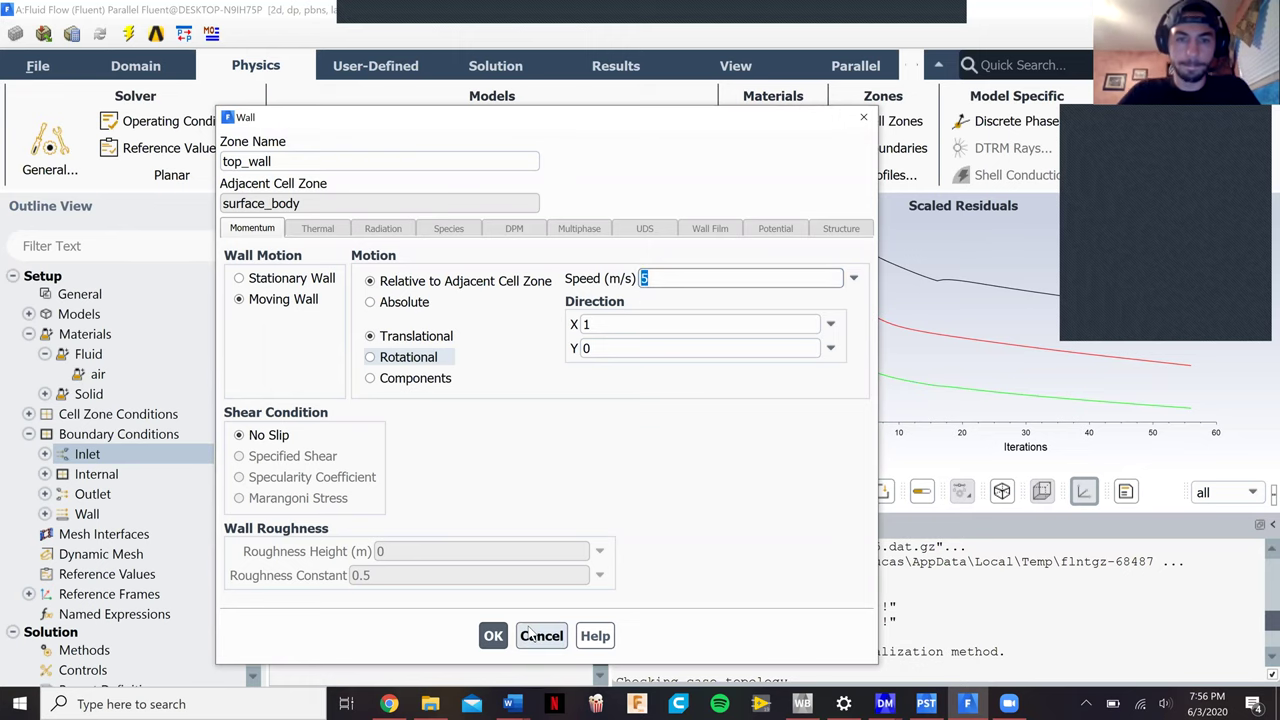
click(530, 635)
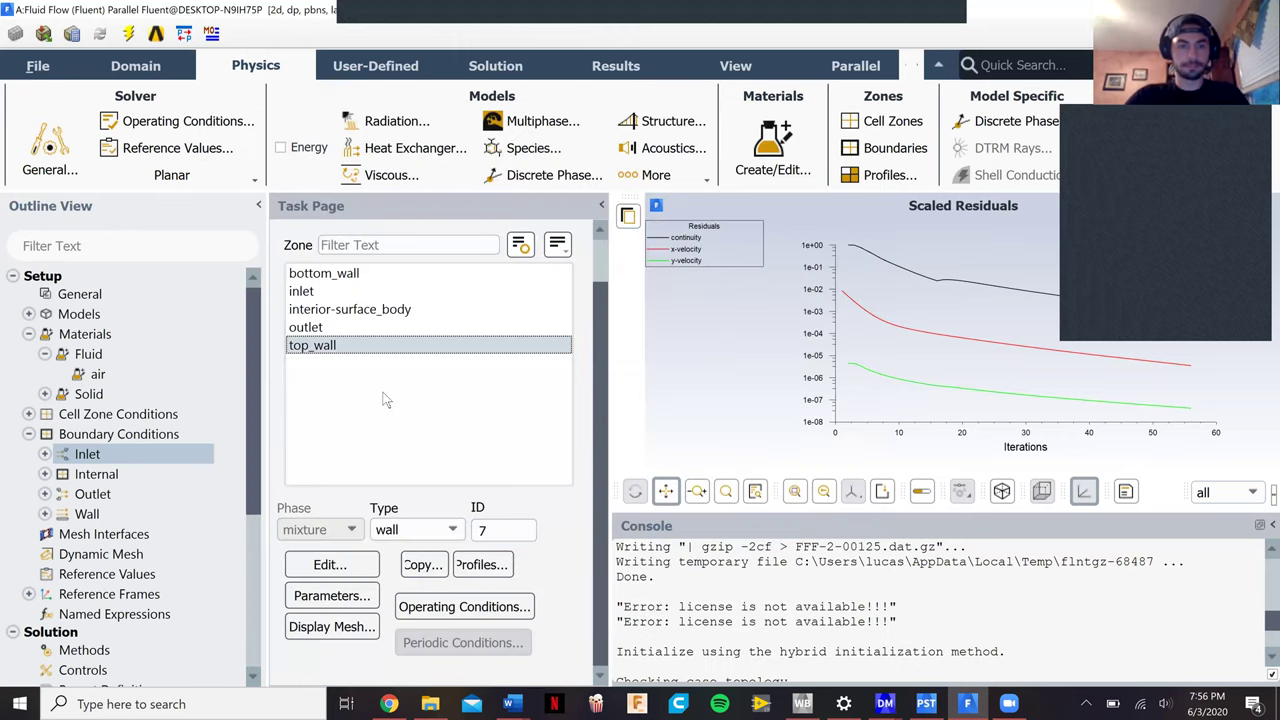
Look over the inlet and outlet zones in the boundary conditions list
click(330, 291)
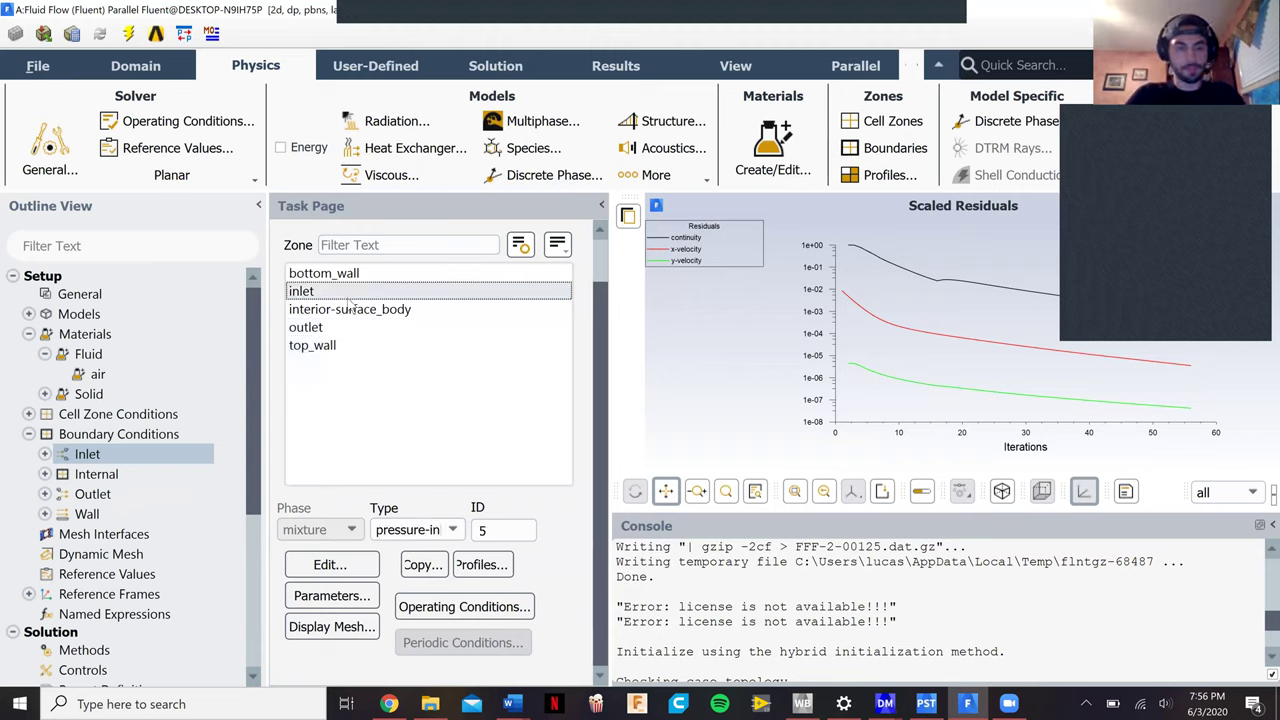
click(342, 327)
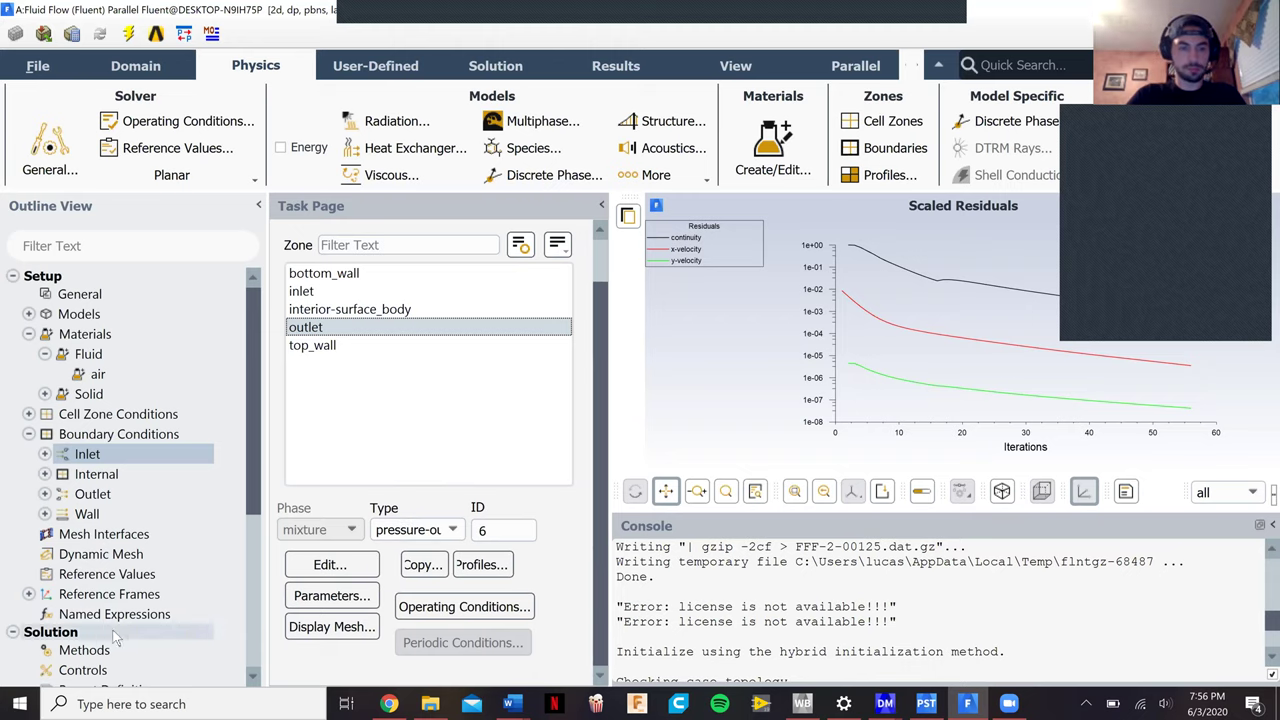
scroll(115, 640, down, 2)
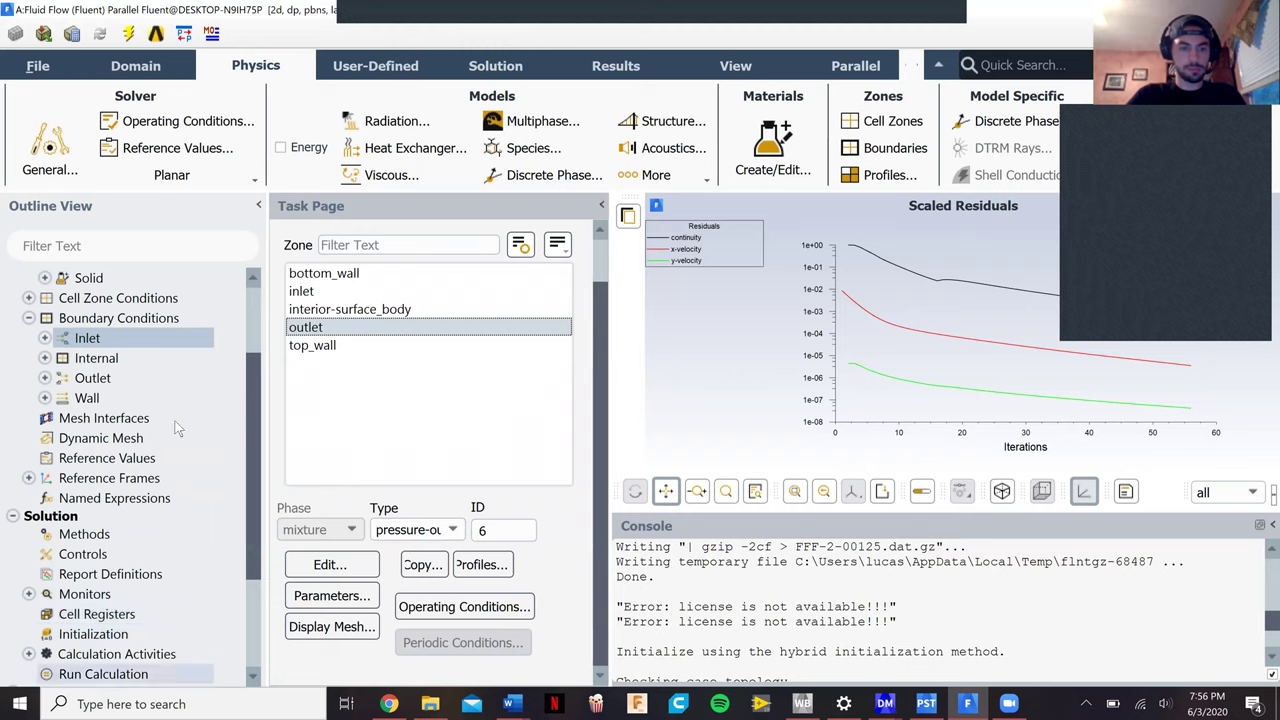
scroll(197, 359, up, 2)
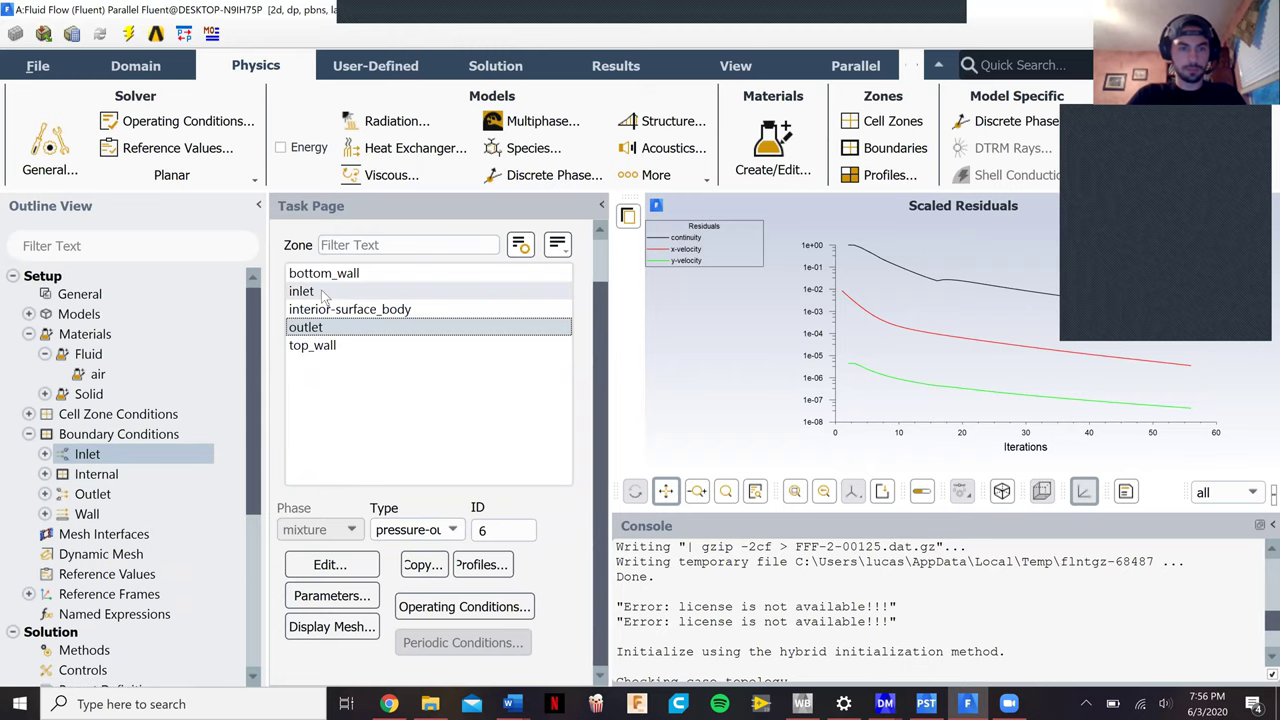
Change the inlet's boundary type to velocity-inlet and confirm the outlet is a pressure-outlet
click(322, 292)
click(403, 529)
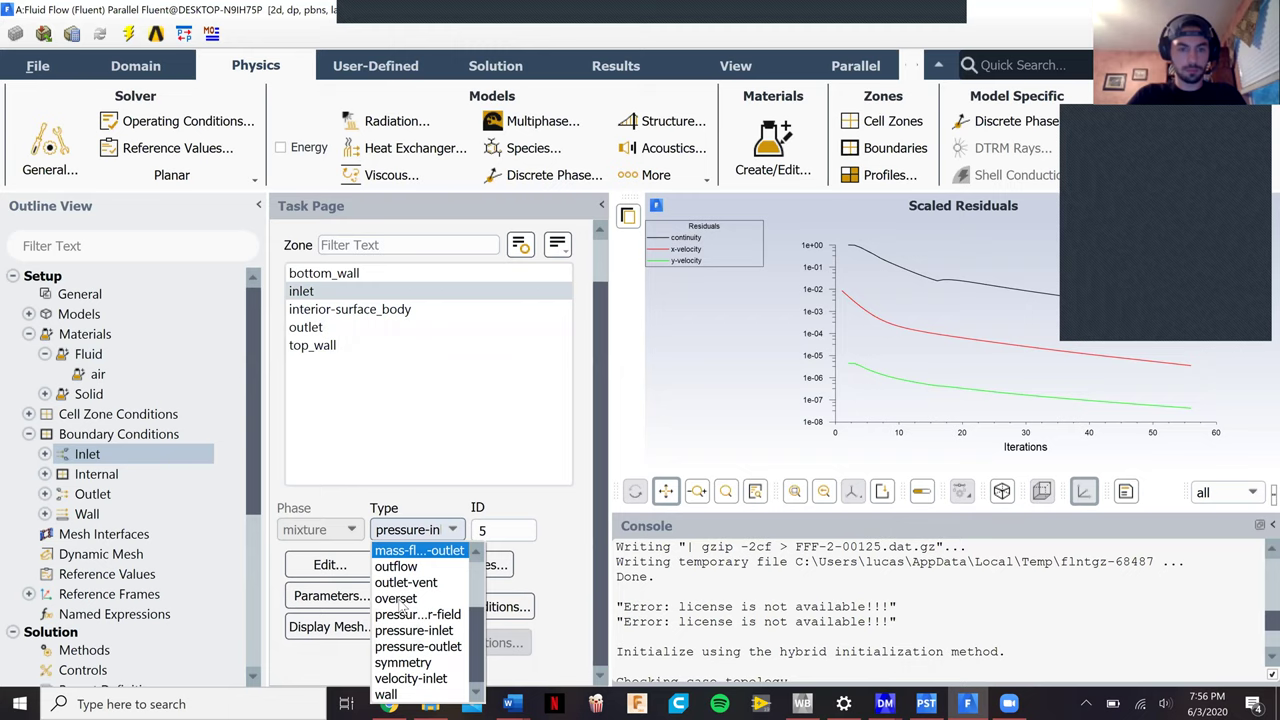
click(408, 678)
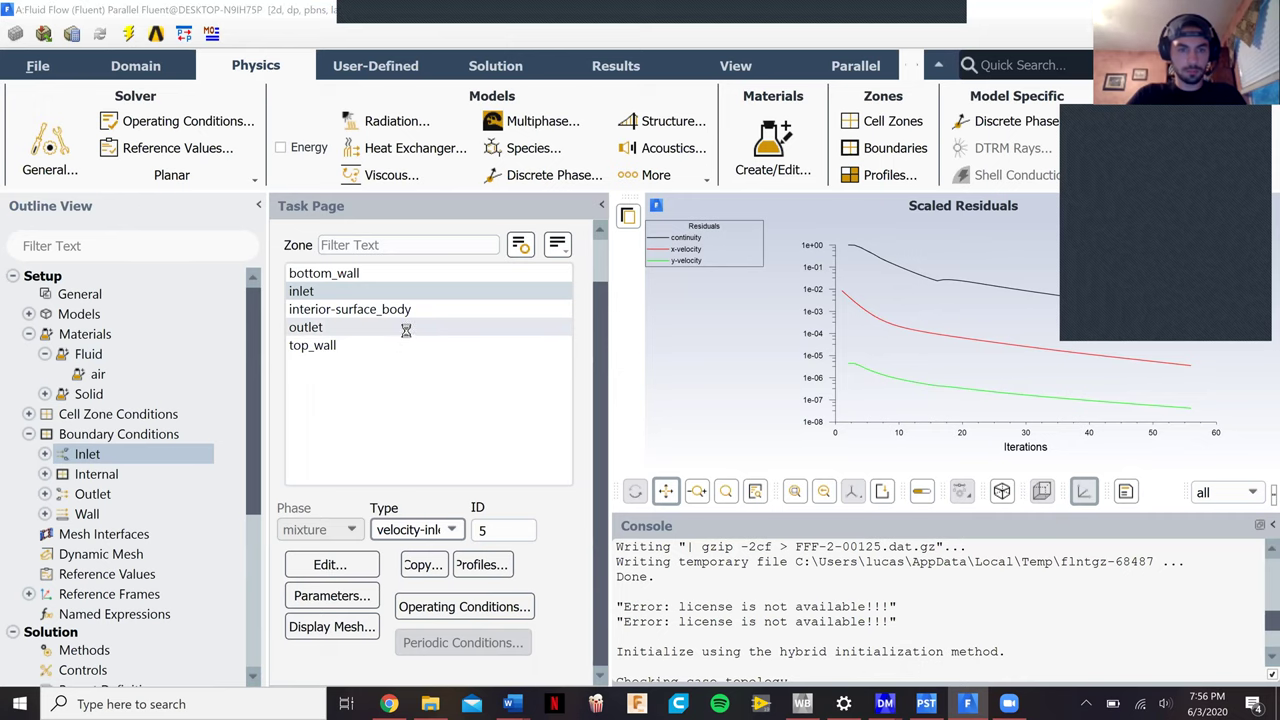
key(Escape)
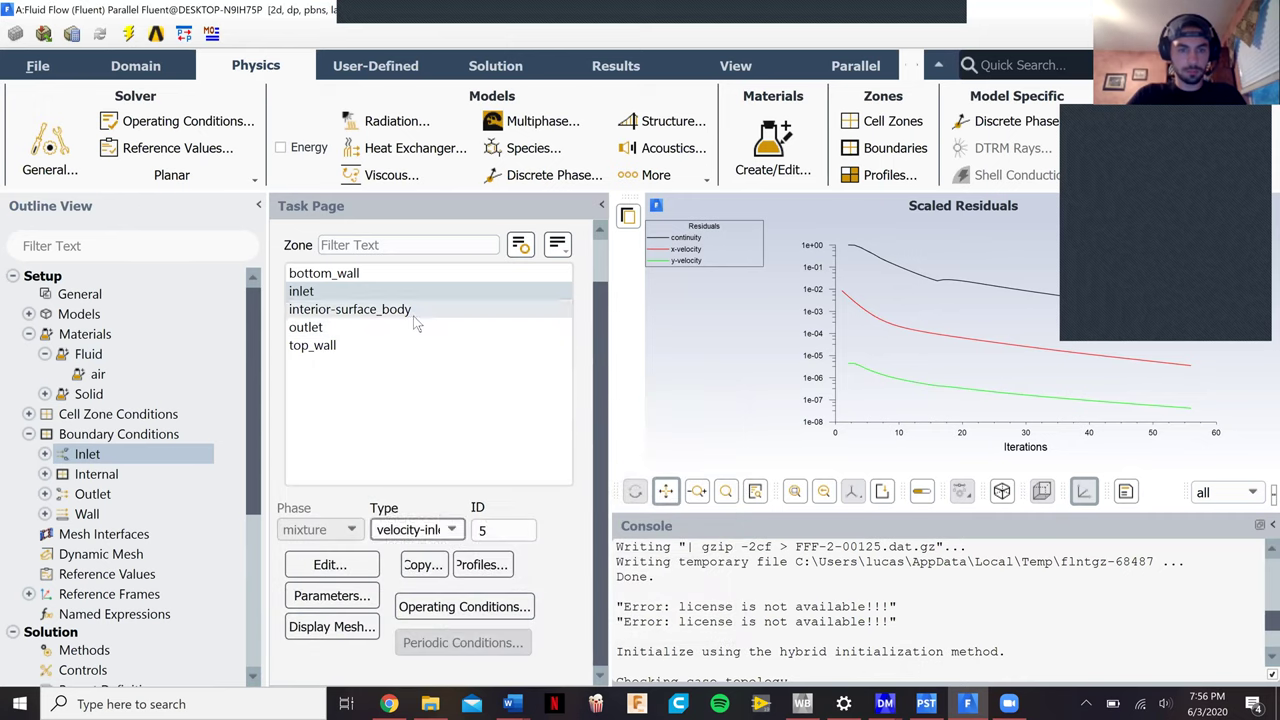
click(420, 327)
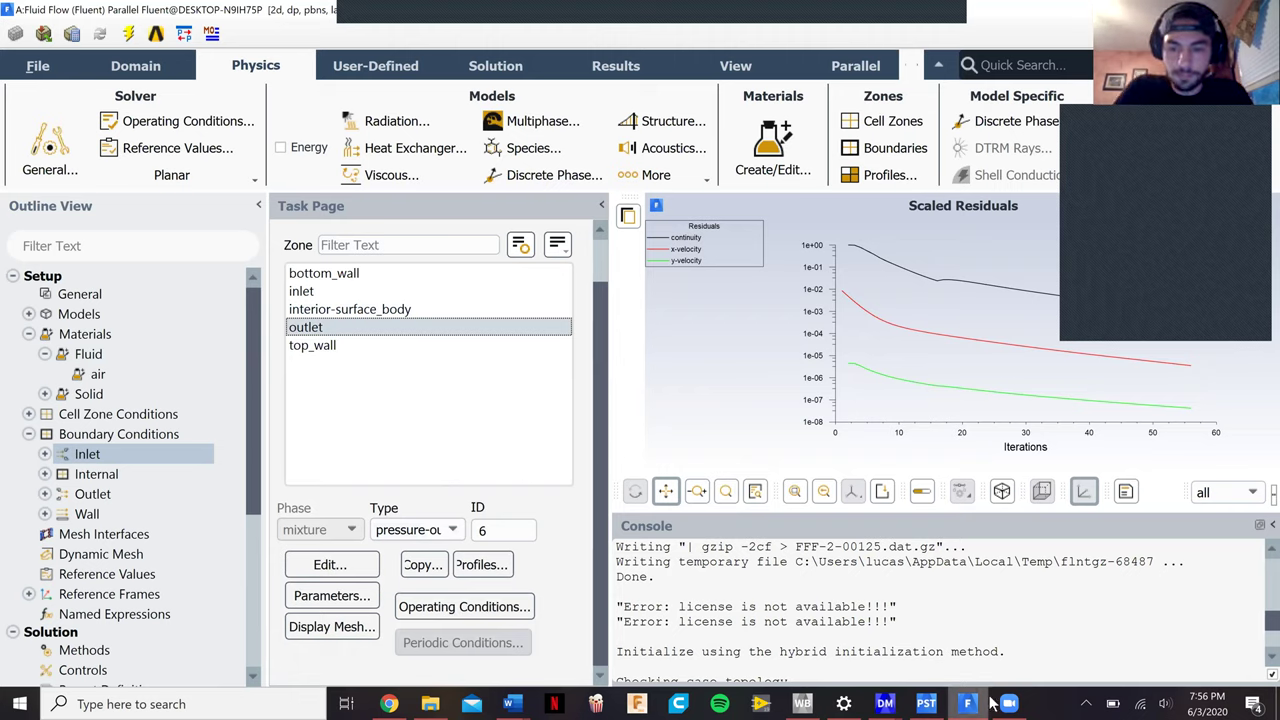
mouse_move(930, 705)
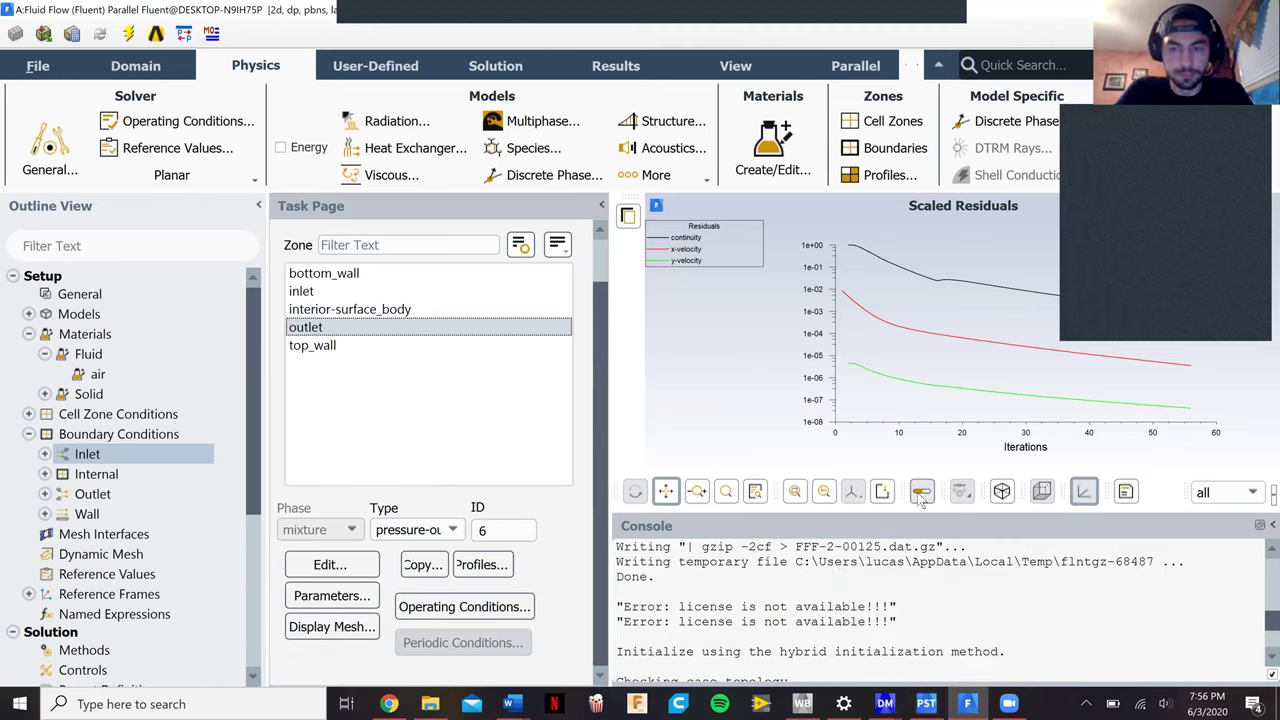
In CFD-Post, select the end point line and toggle the velocity contours off and back on
click(925, 707)
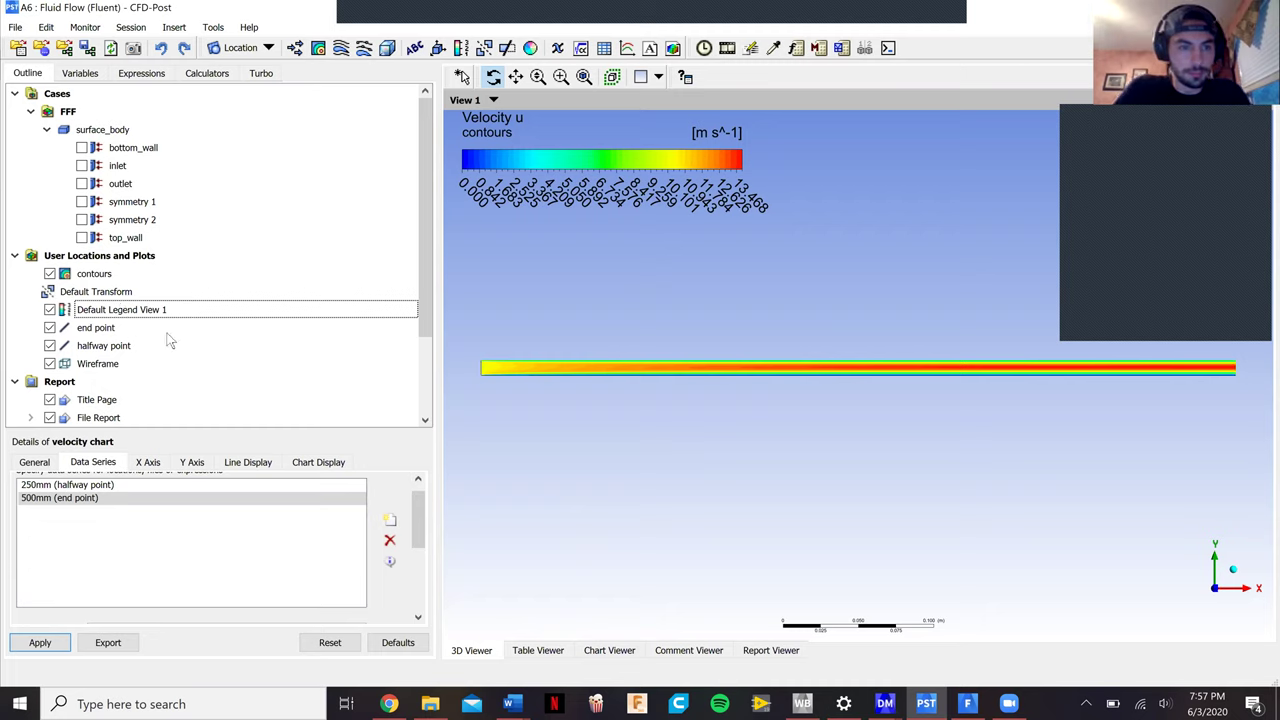
click(112, 334)
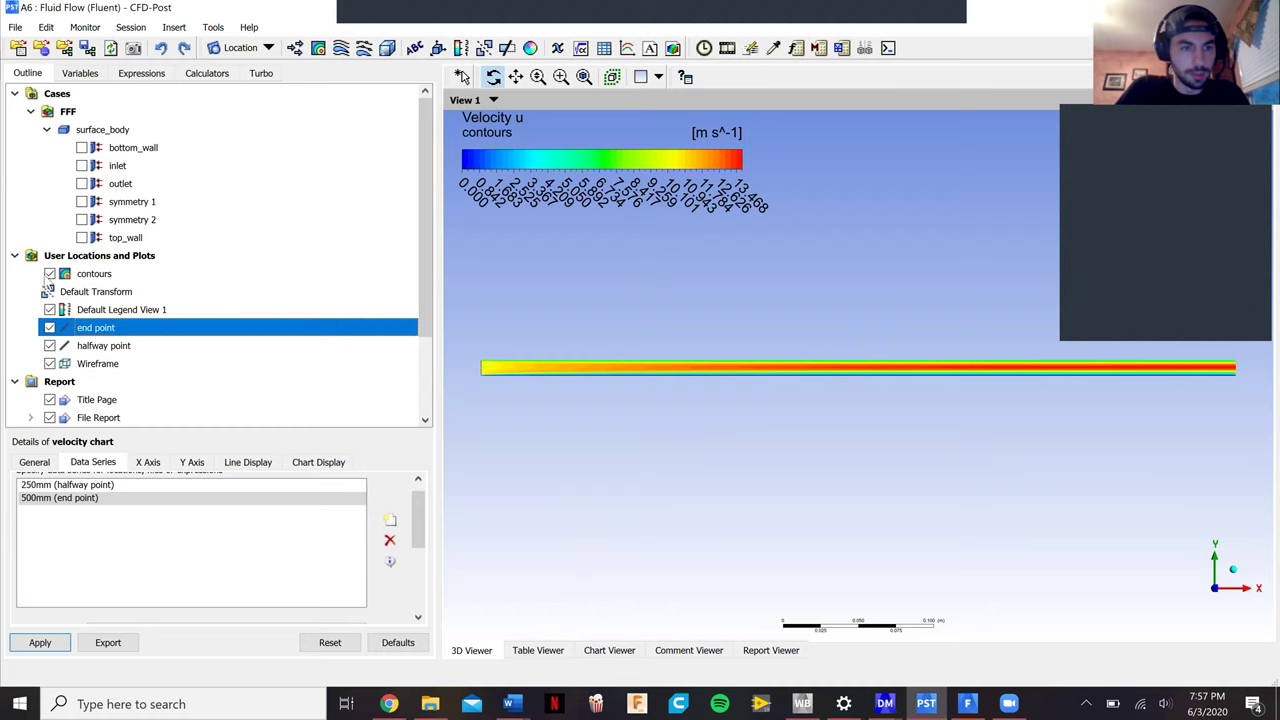
click(50, 274)
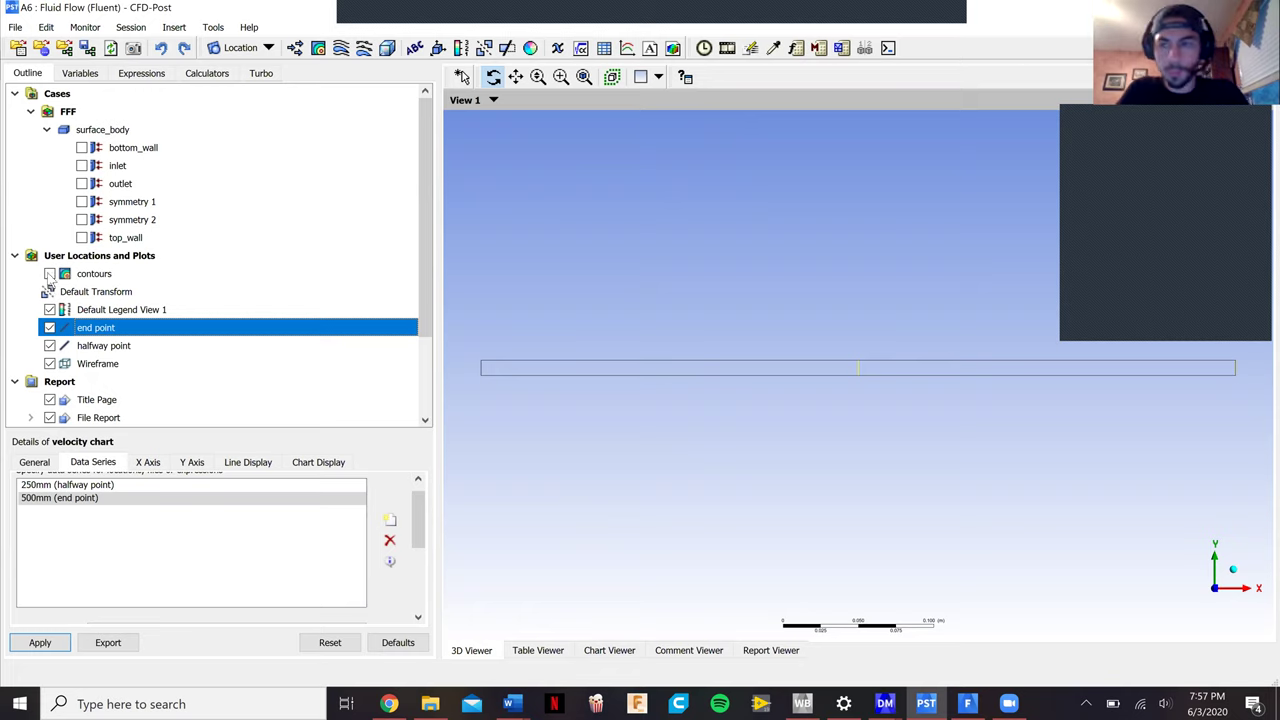
click(50, 274)
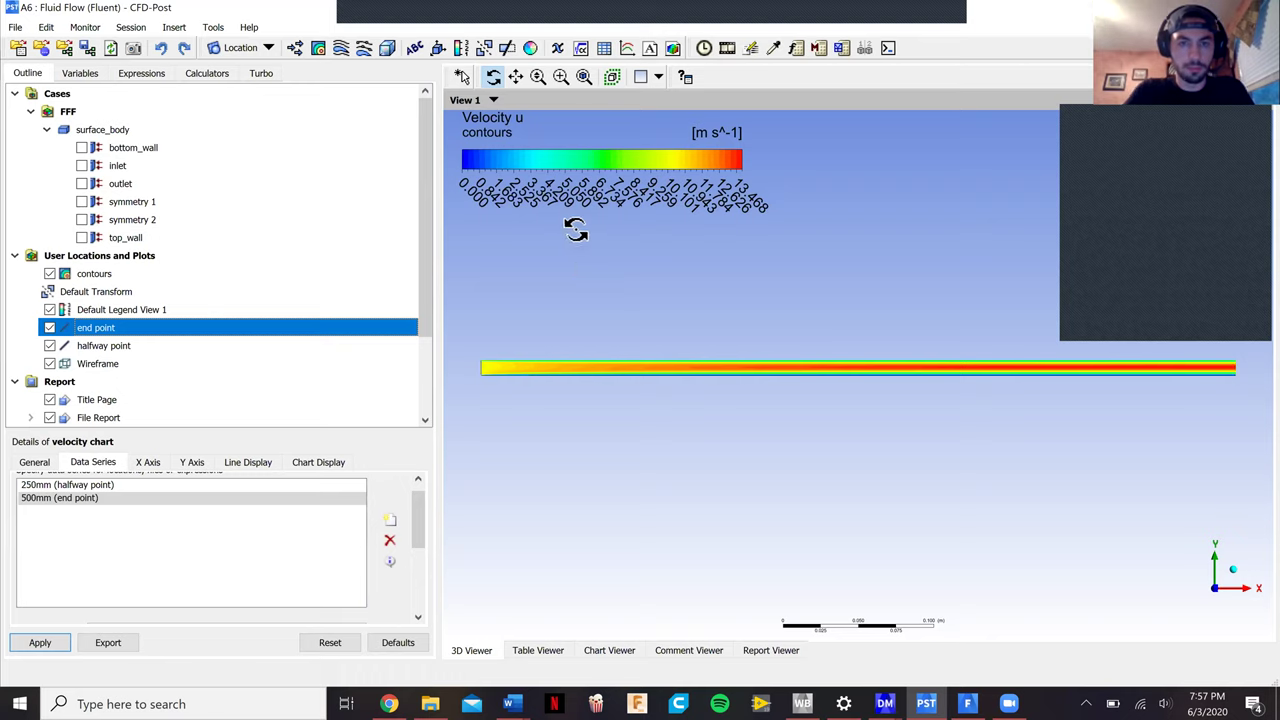
Review the velocity chart's X and Y axis settings, then return to the velocity u contours
click(607, 651)
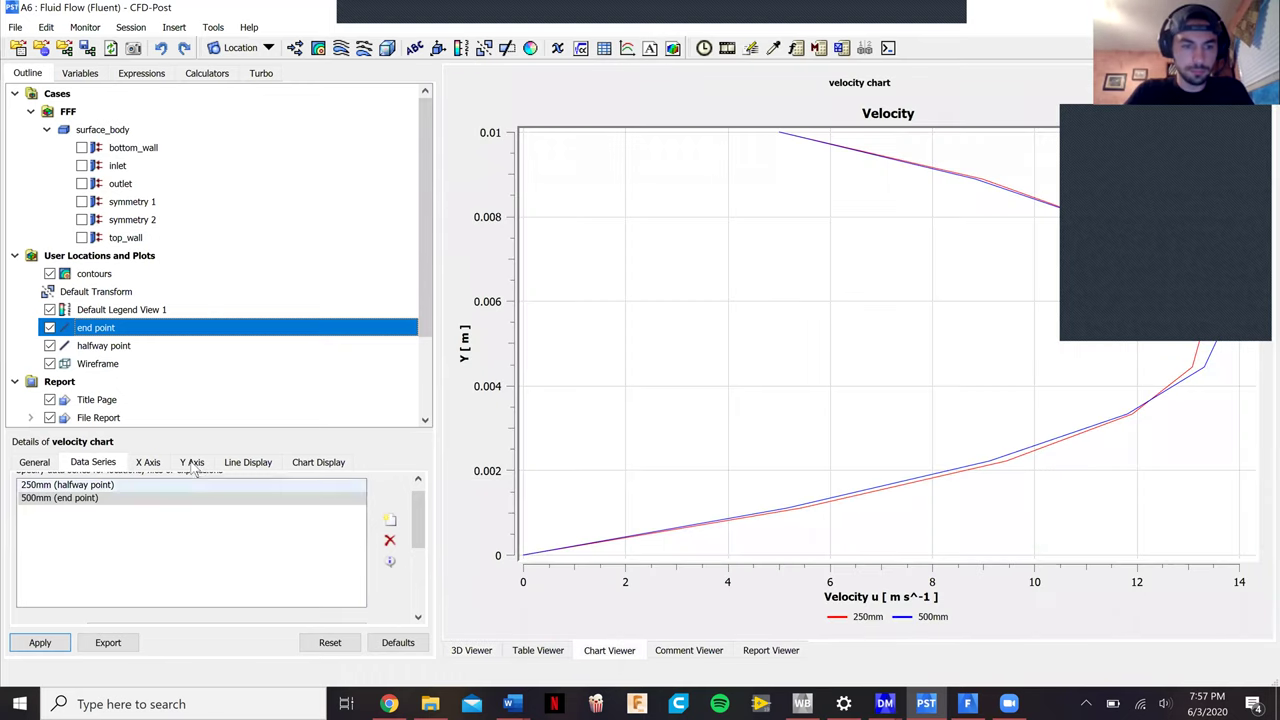
click(148, 462)
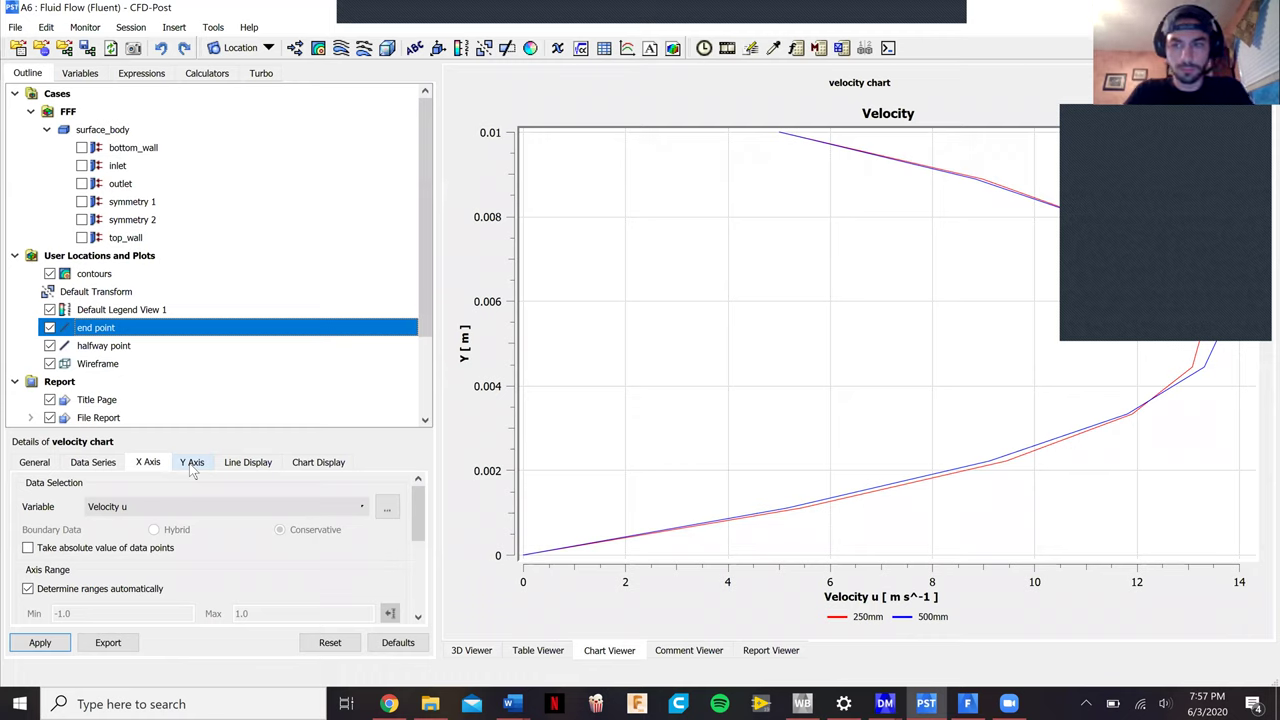
click(192, 464)
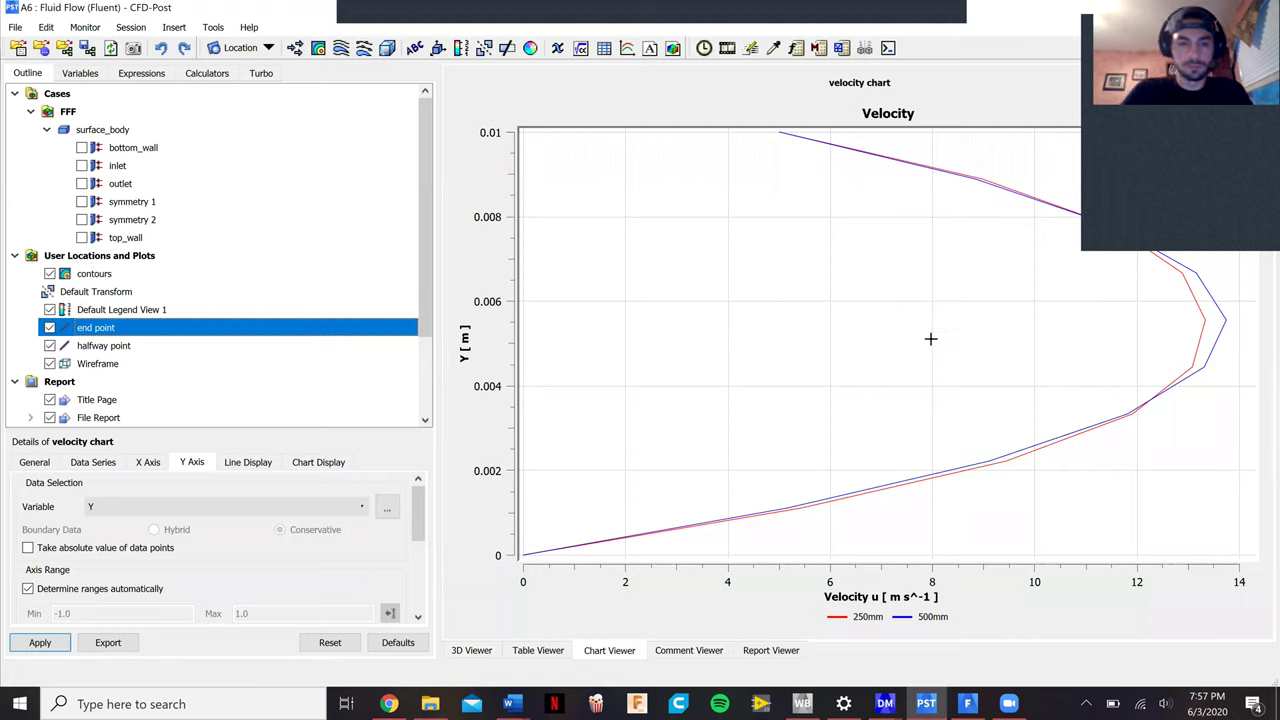
click(472, 650)
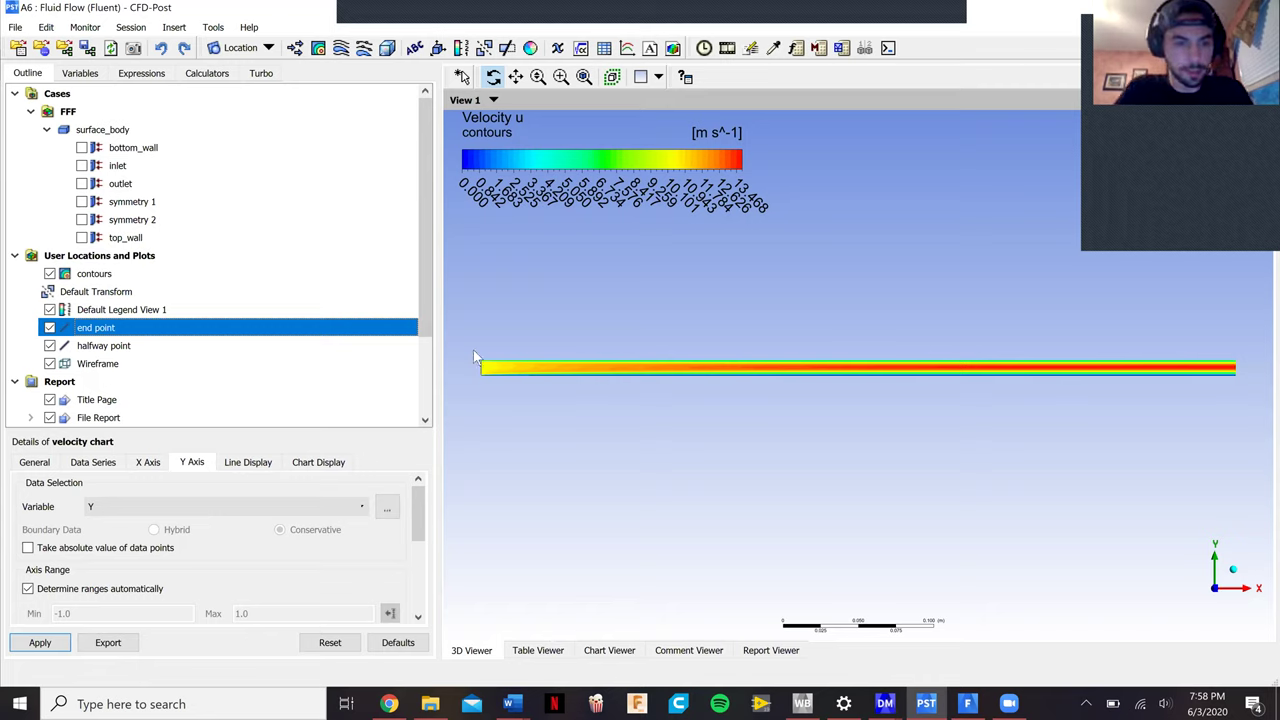
drag(428, 296, 428, 336)
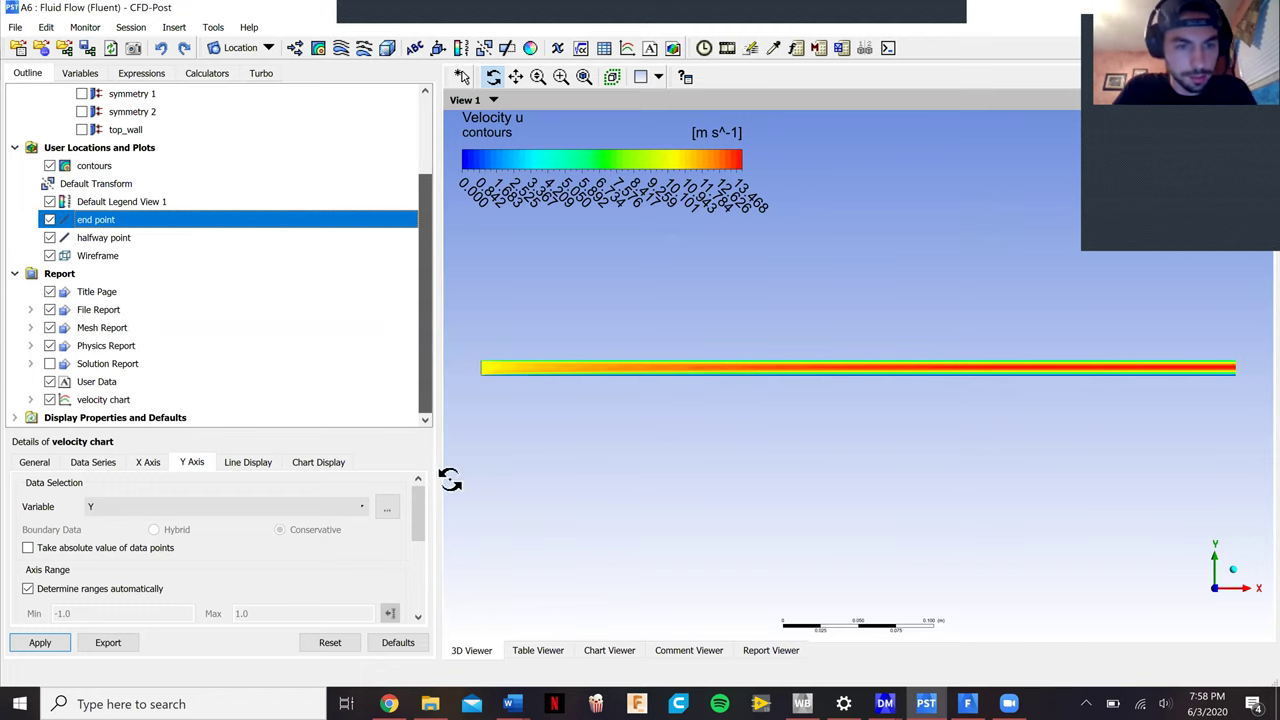